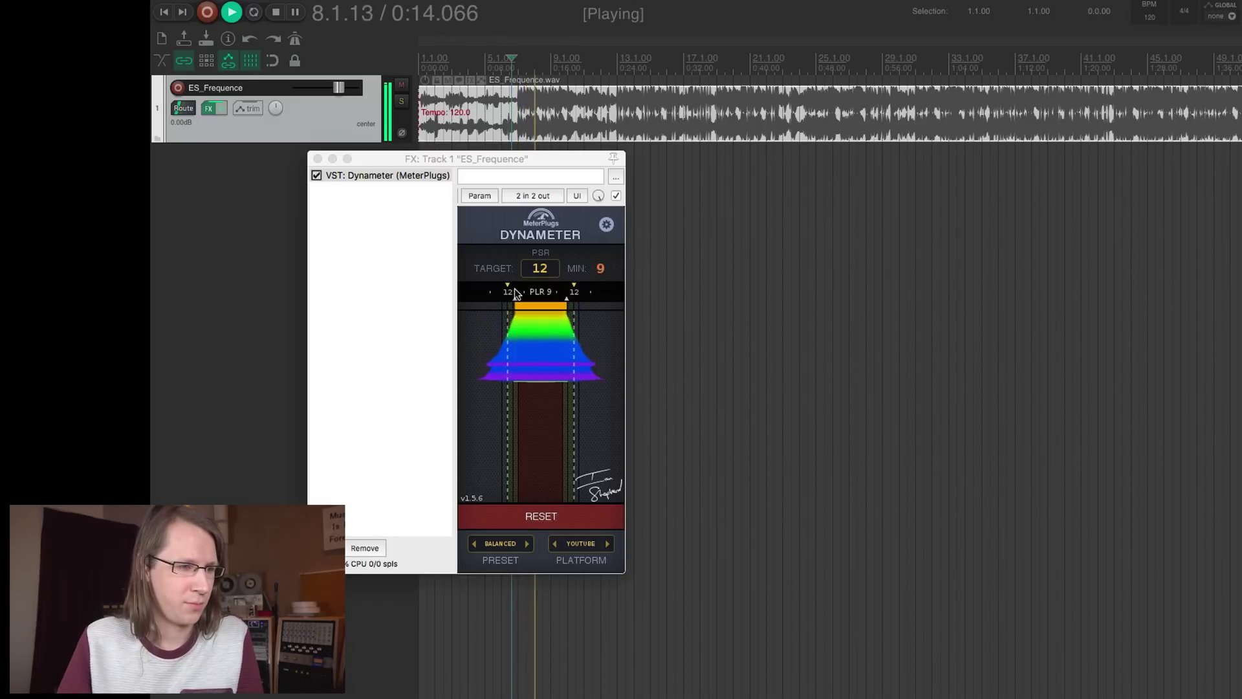
# Set the PSR target in Dynameter to 8
pyautogui.click(535, 273)
pyautogui.doubleClick(540, 268)
pyautogui.write('8')
pyautogui.press('Return')
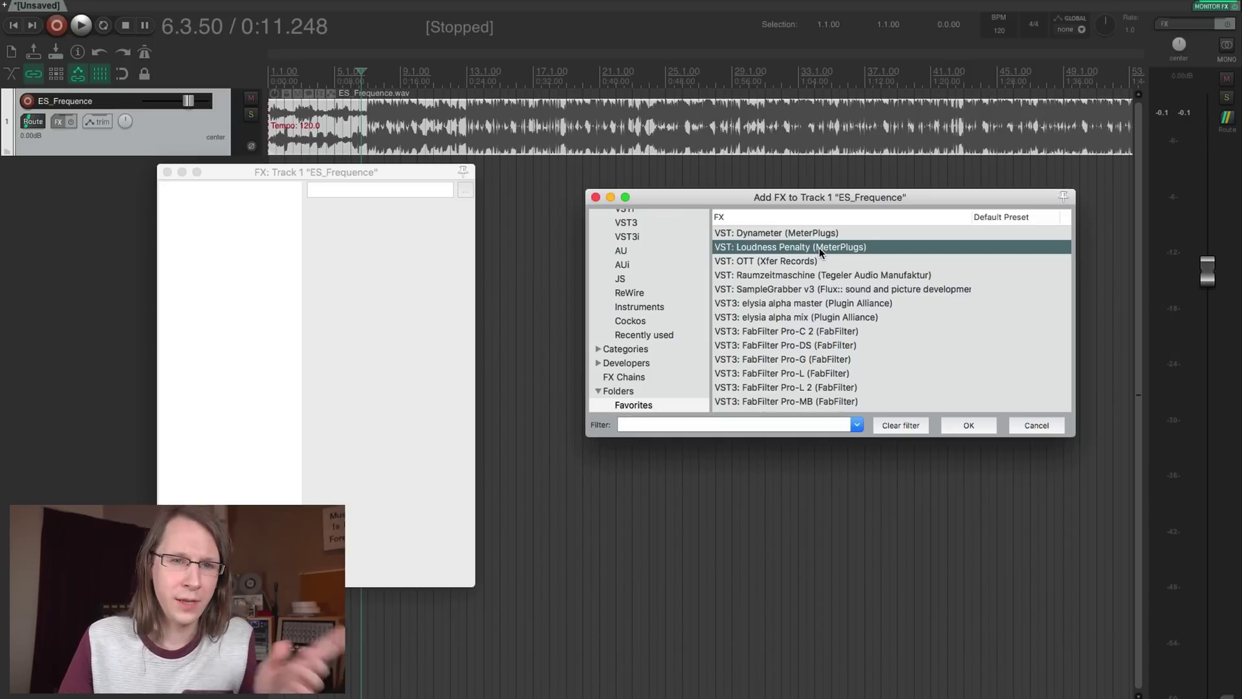
# Open the monitoring effects, reset the Loudness Penalty readings and start playback of the ES_Frequence track
pyautogui.click(1209, 8)
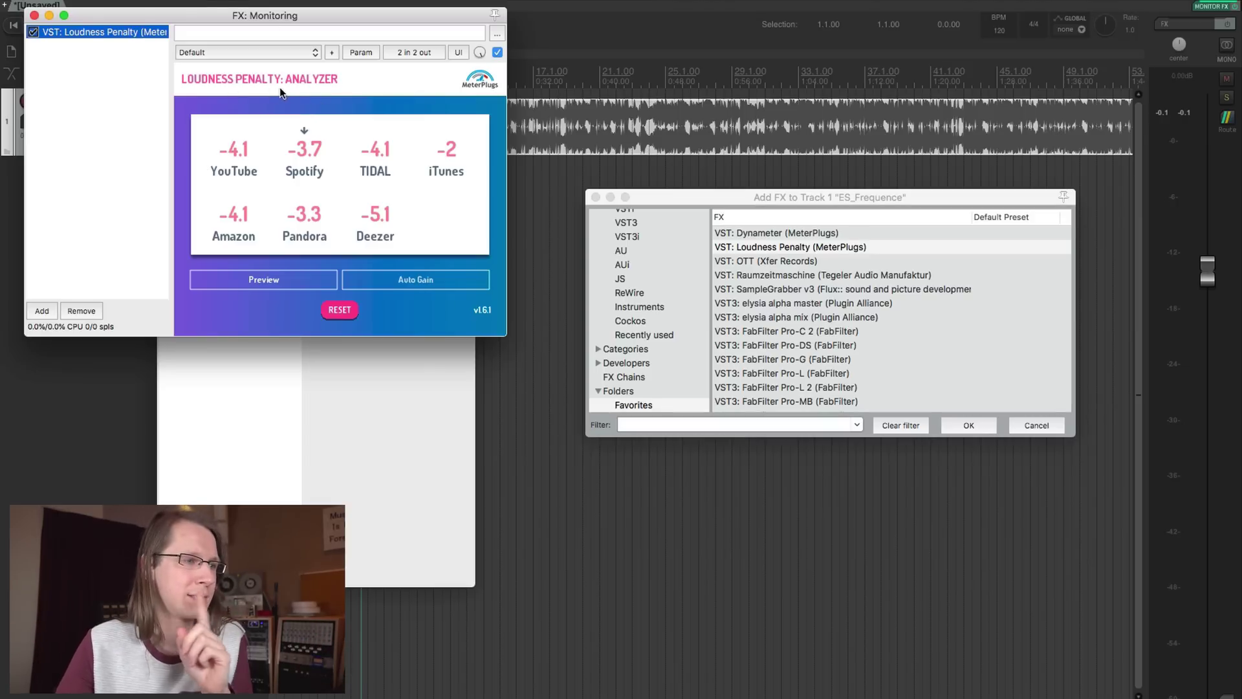
pyautogui.click(340, 309)
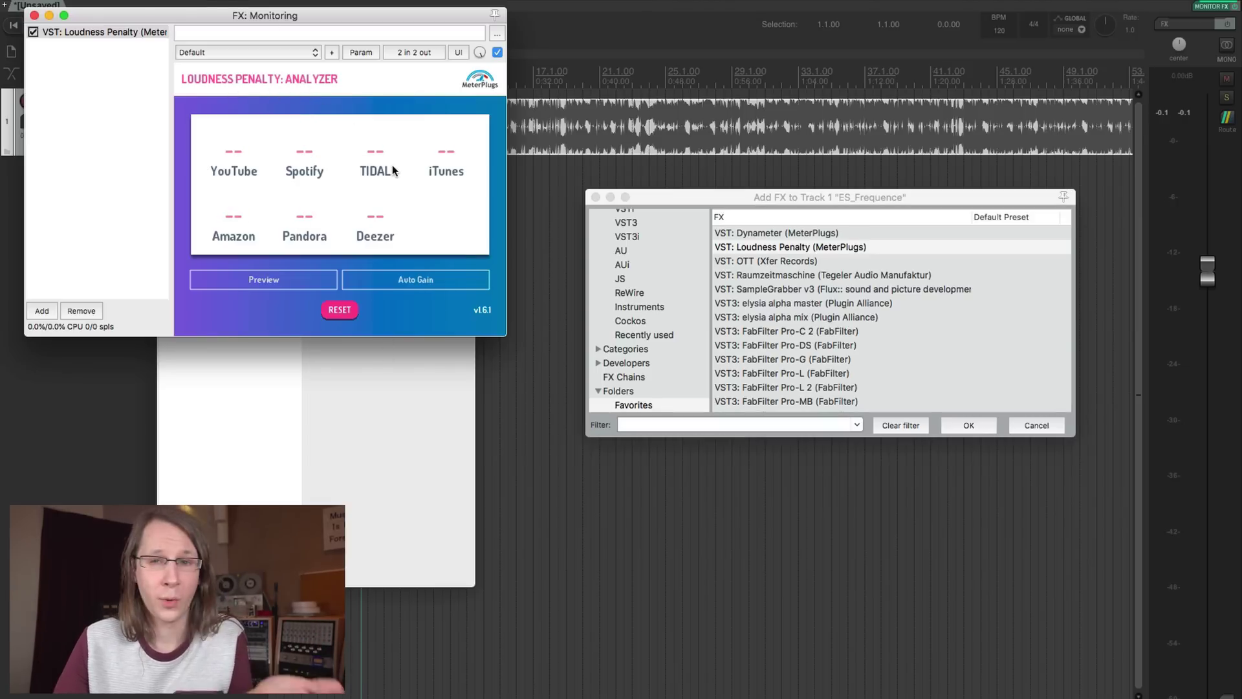
pyautogui.click(649, 13)
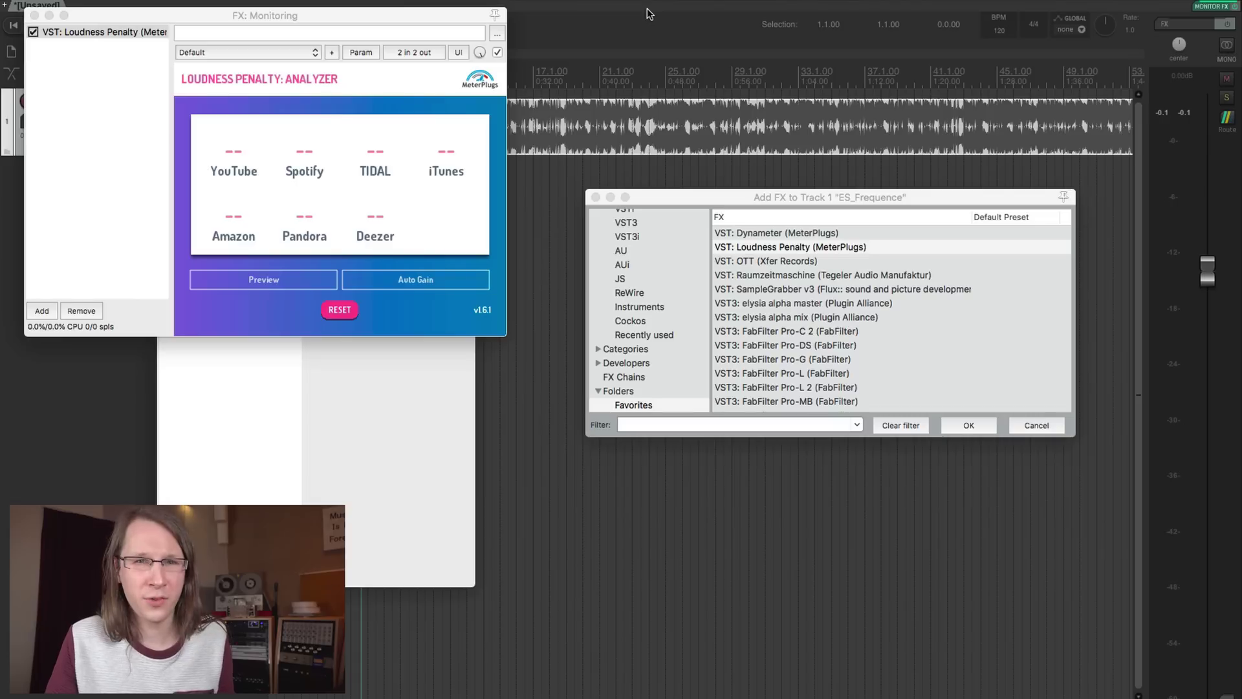
pyautogui.press('space')
# Try Loudness Penalty's Auto Gain and Preview modes while the track plays
pyautogui.click(383, 17)
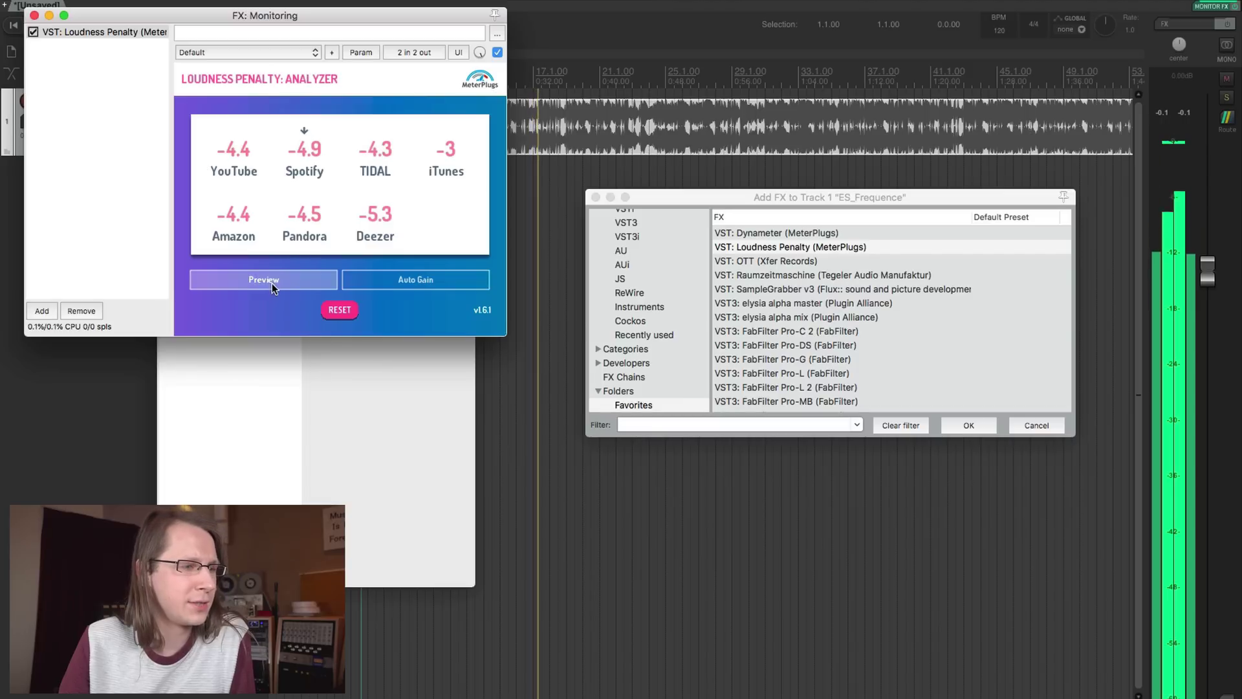
pyautogui.click(410, 282)
pyautogui.click(279, 282)
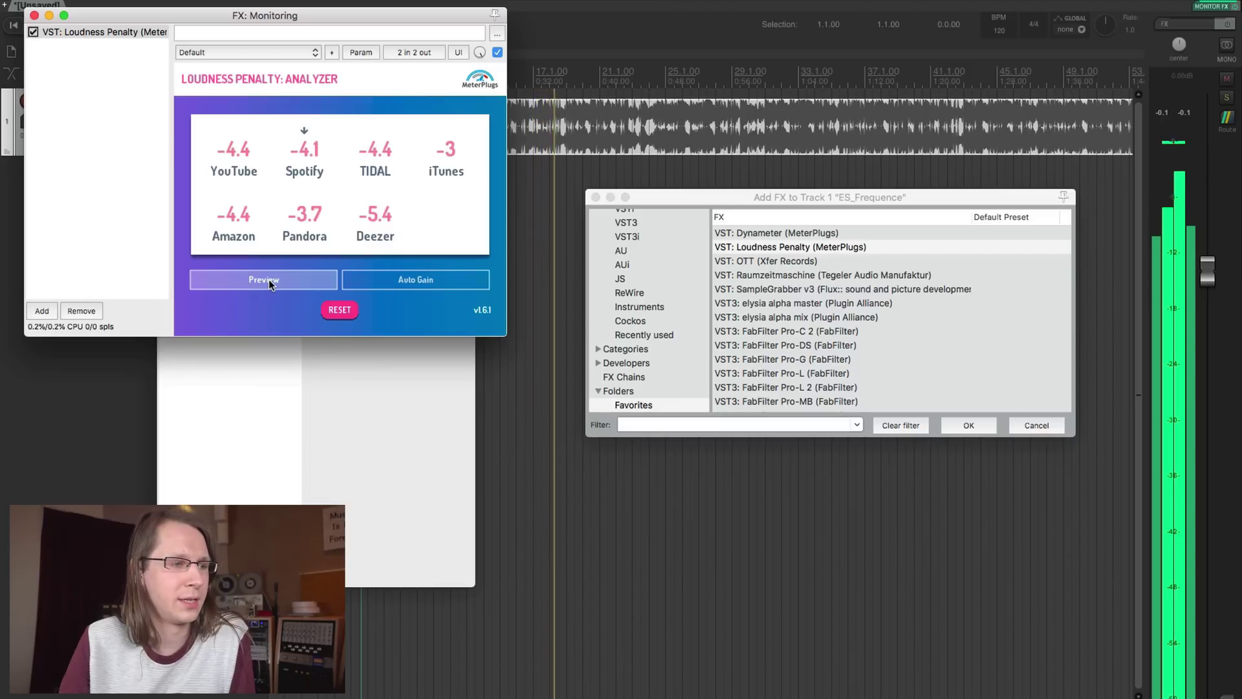
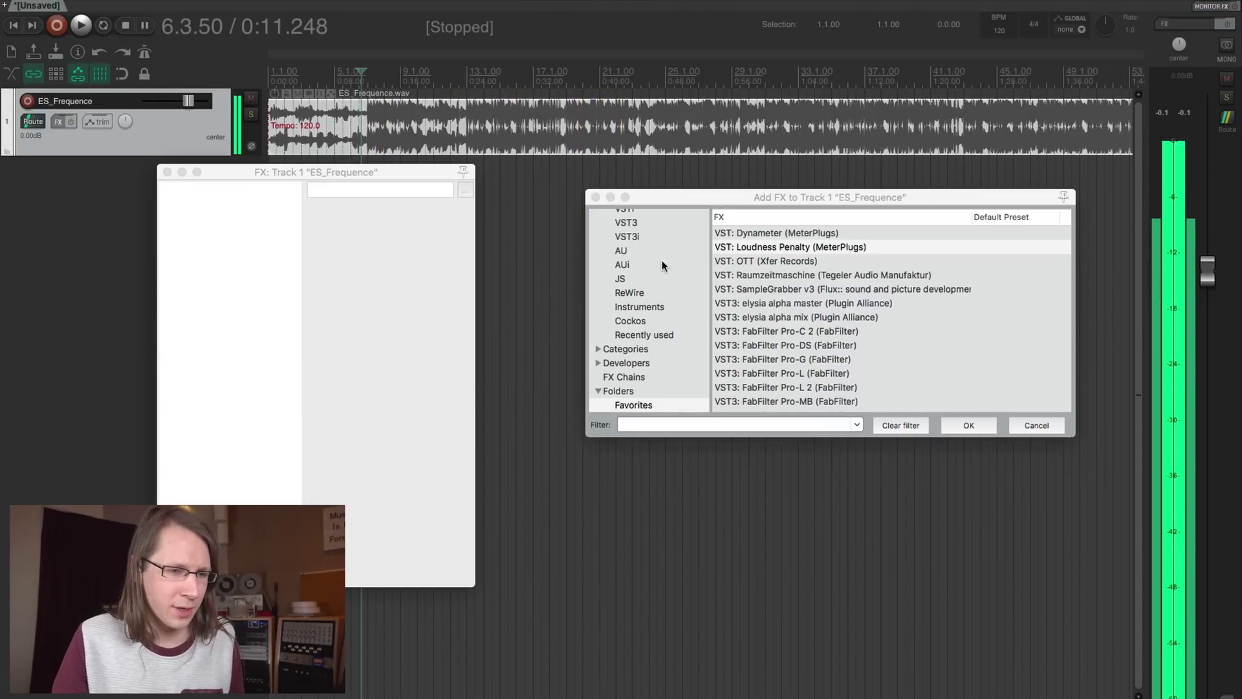
# Close the empty effects window and add OTT (Xfer Records) to the ES_Frequence track, moving its window clear of the track controls
pyautogui.click(167, 172)
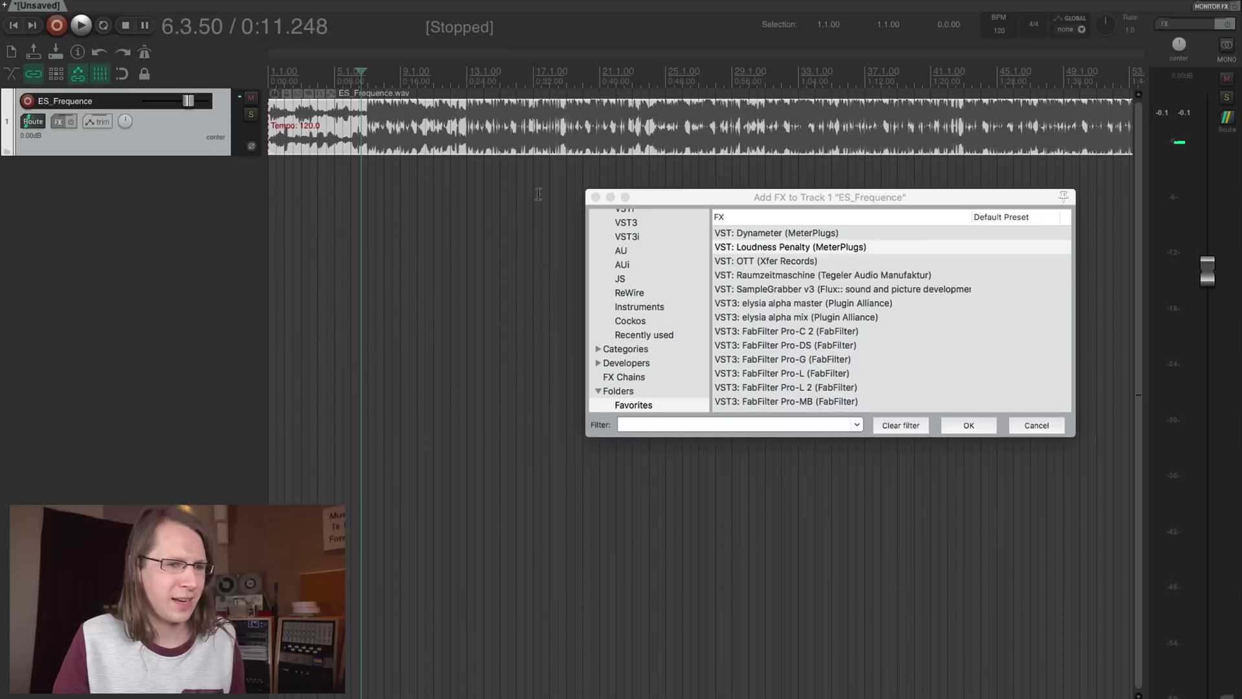
pyautogui.click(762, 262)
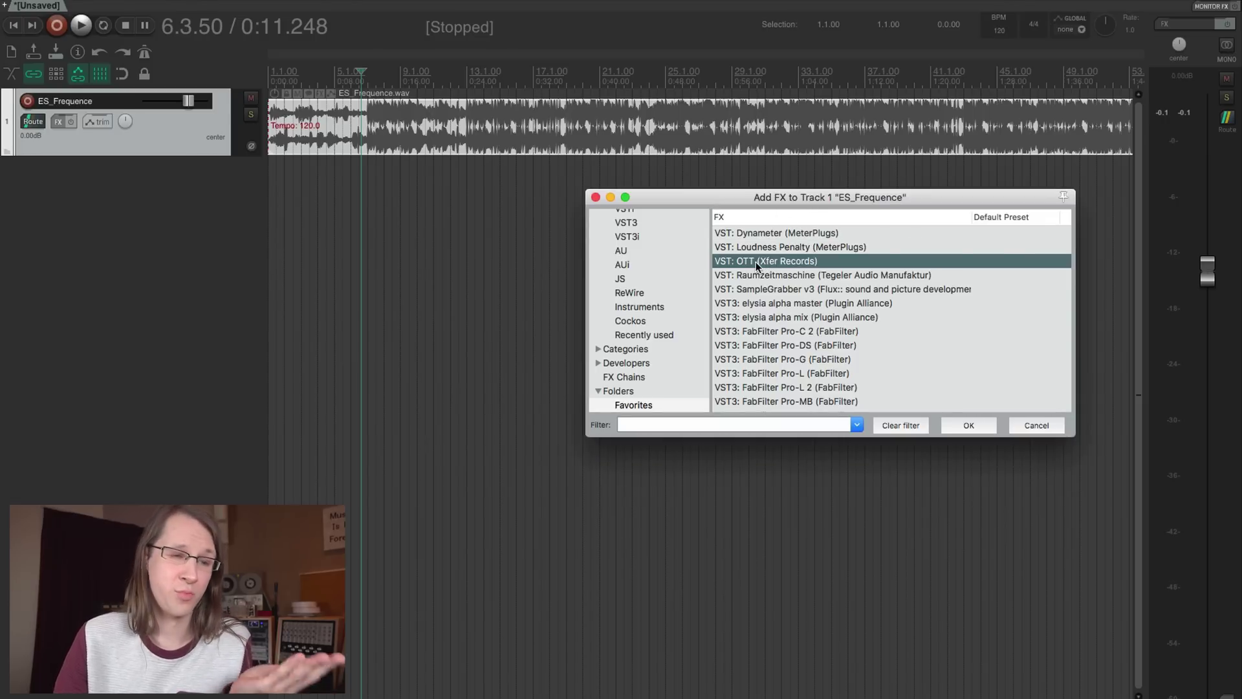
pyautogui.doubleClick(751, 262)
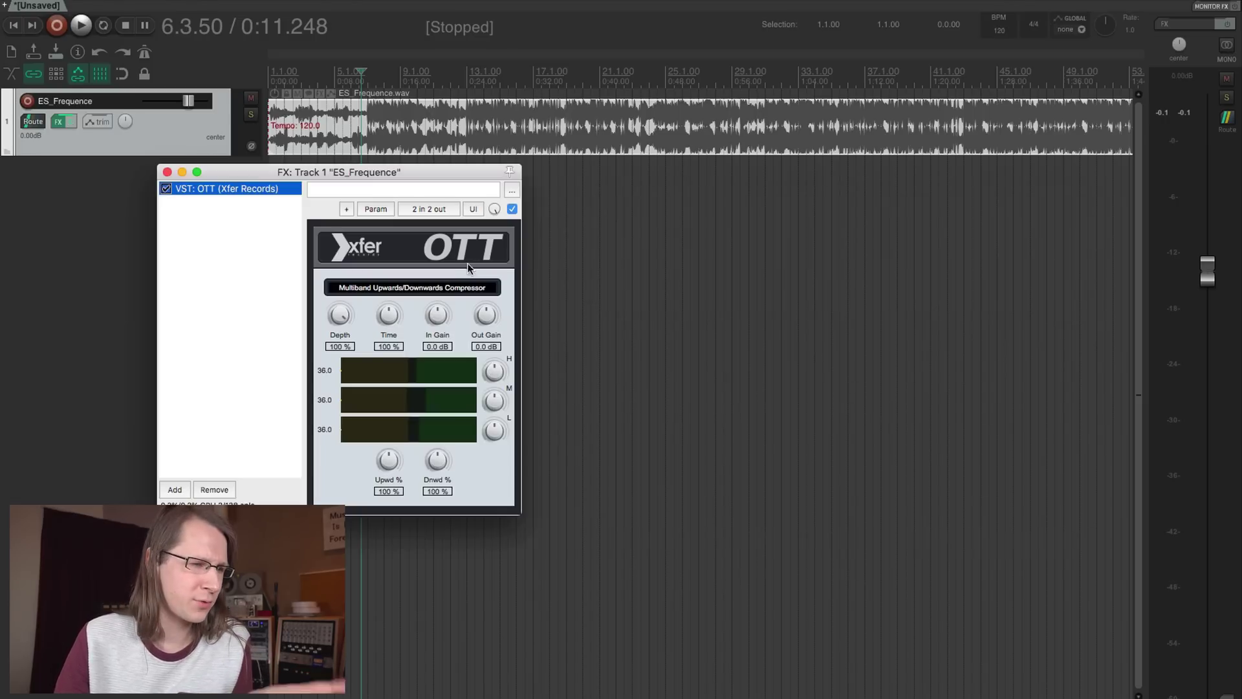
pyautogui.moveTo(414, 173); pyautogui.dragTo(570, 181)
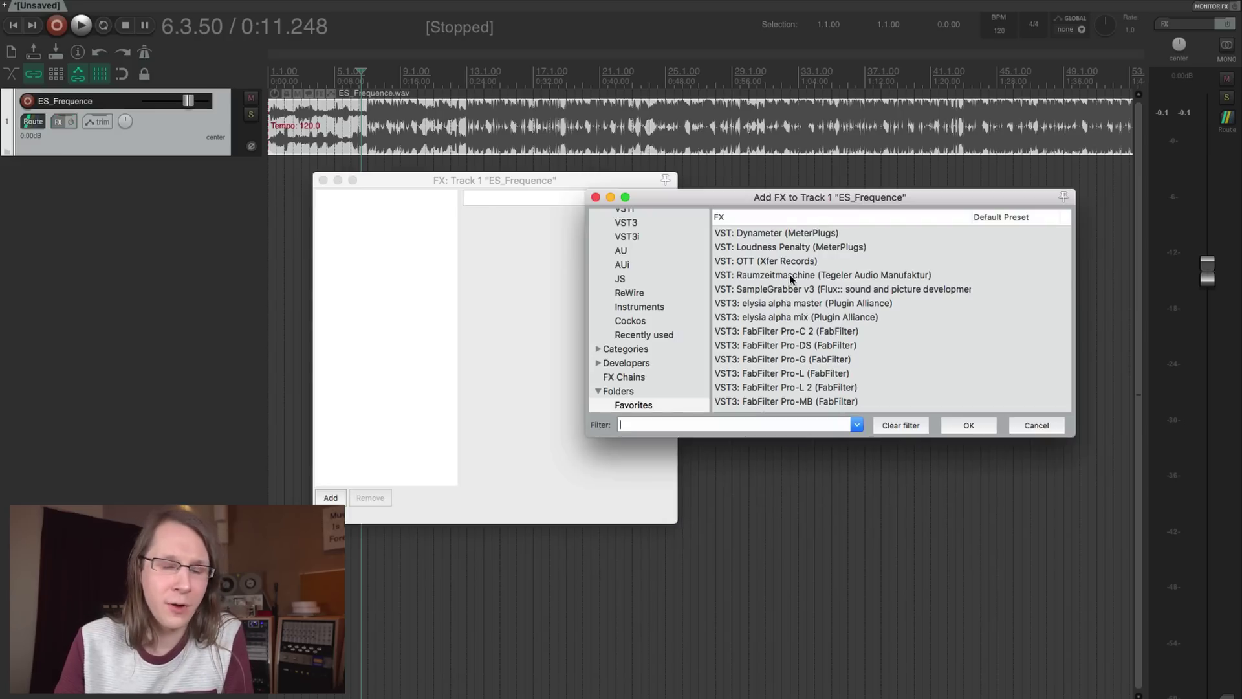
# Add Raumzeitmaschine (Tegeler Audio Manufaktur) to the track and lower its Density to between 3 and 4
pyautogui.click(793, 277)
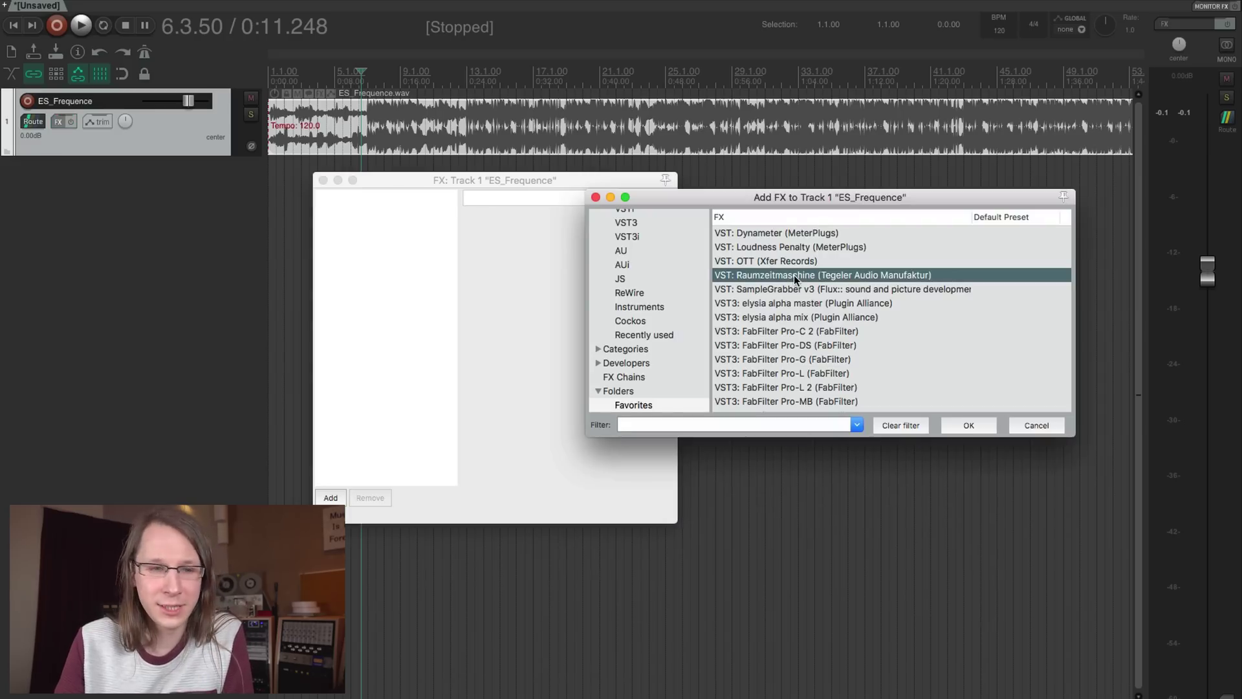
pyautogui.doubleClick(836, 281)
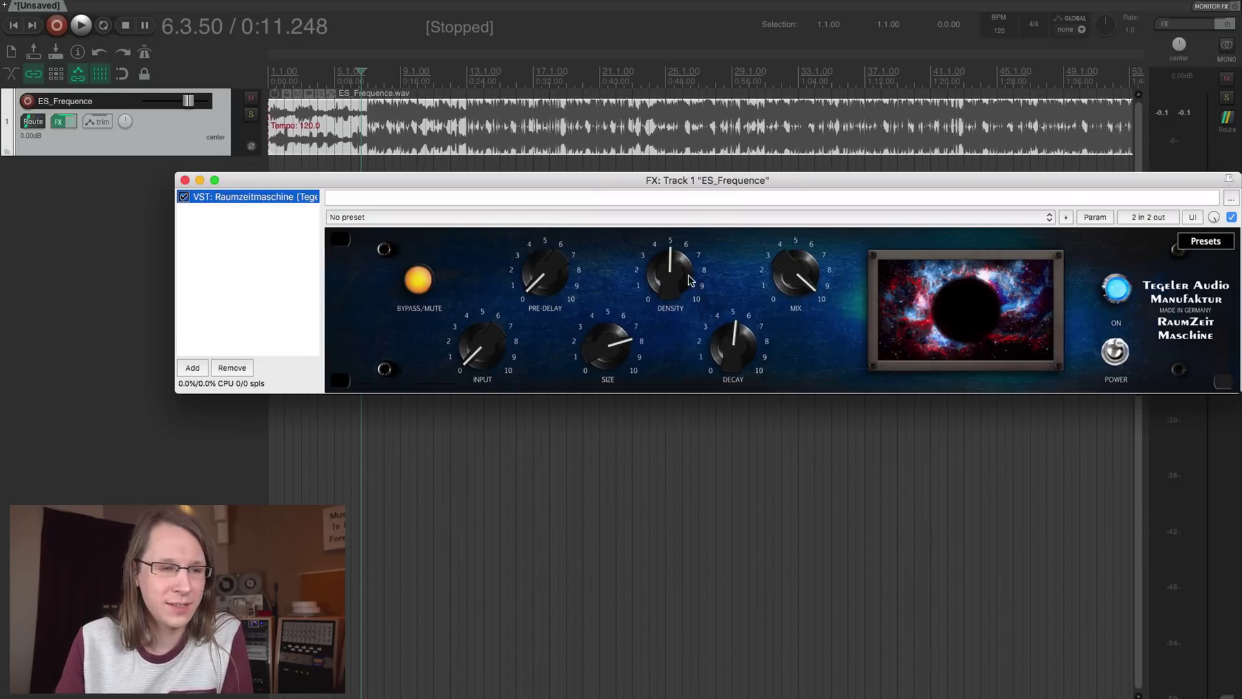
pyautogui.moveTo(673, 284); pyautogui.dragTo(660, 310)
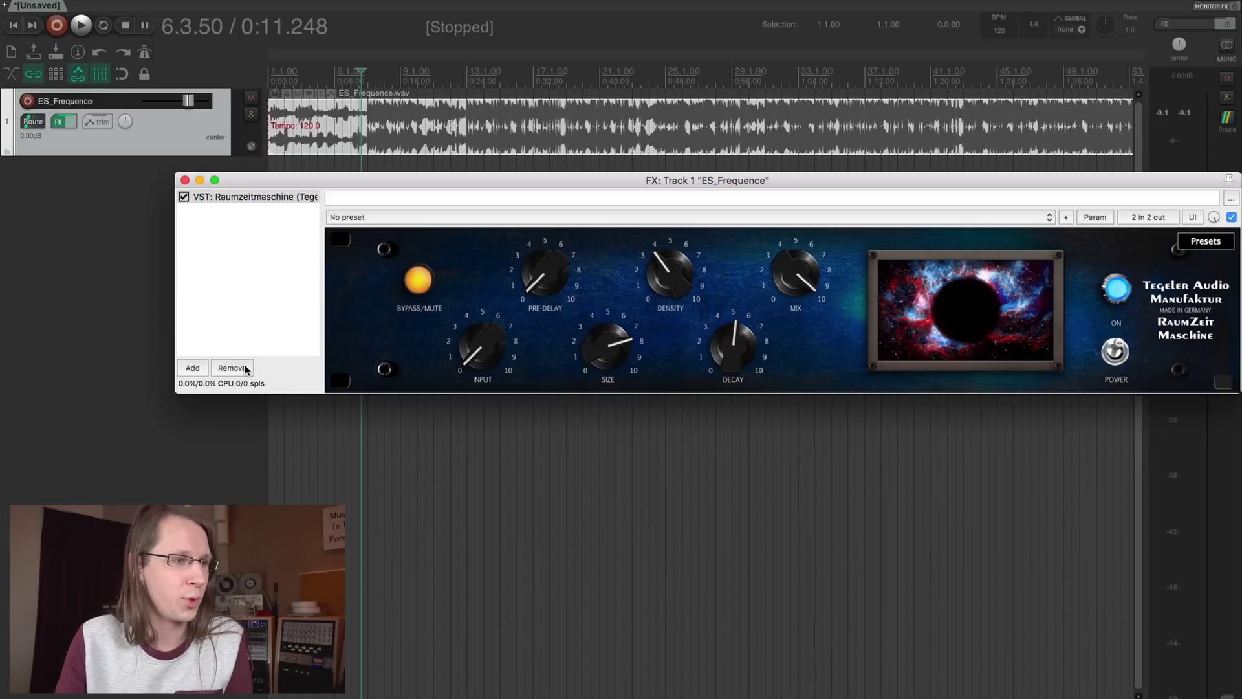
# Remove Raumzeitmaschine from the track, close its effects window and reopen the effects browser for the track
pyautogui.press('Delete')
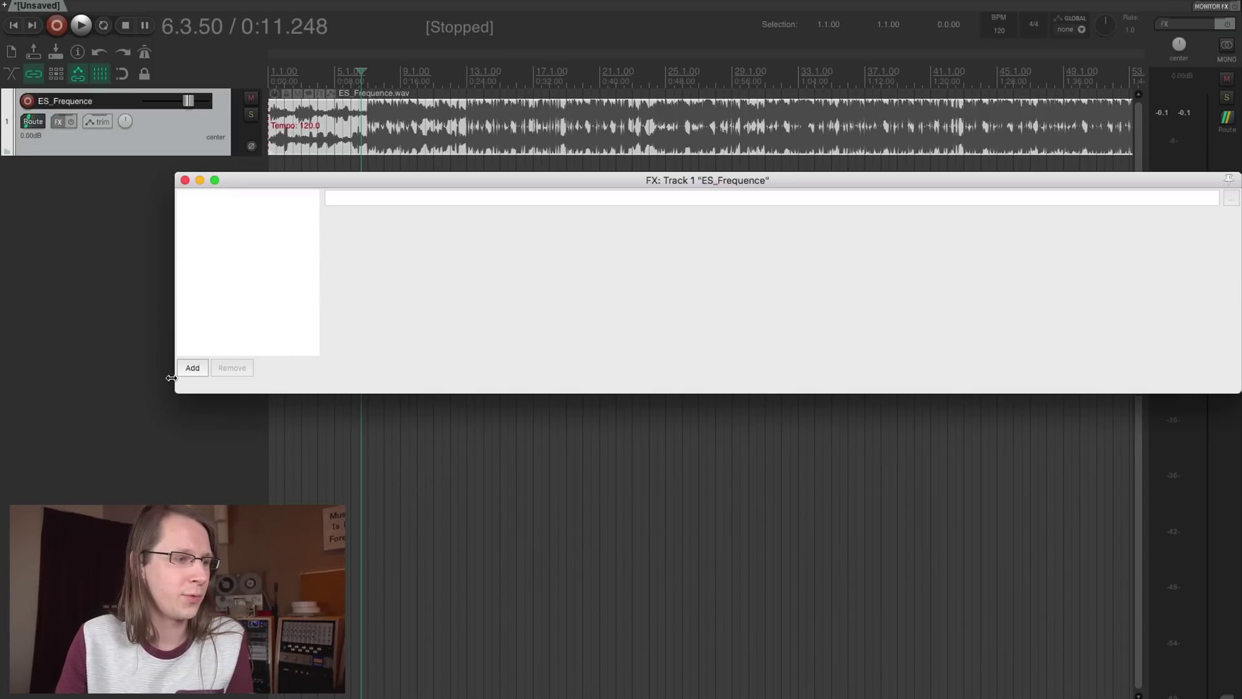
pyautogui.click(185, 180)
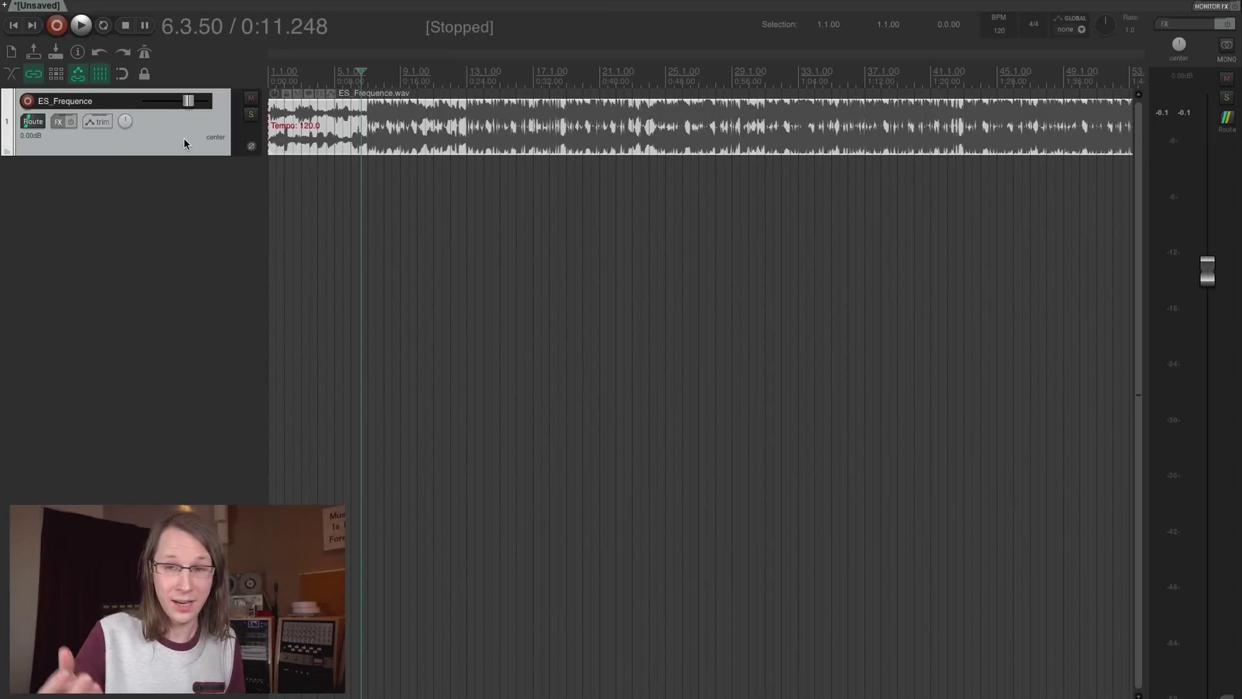
pyautogui.press('f')
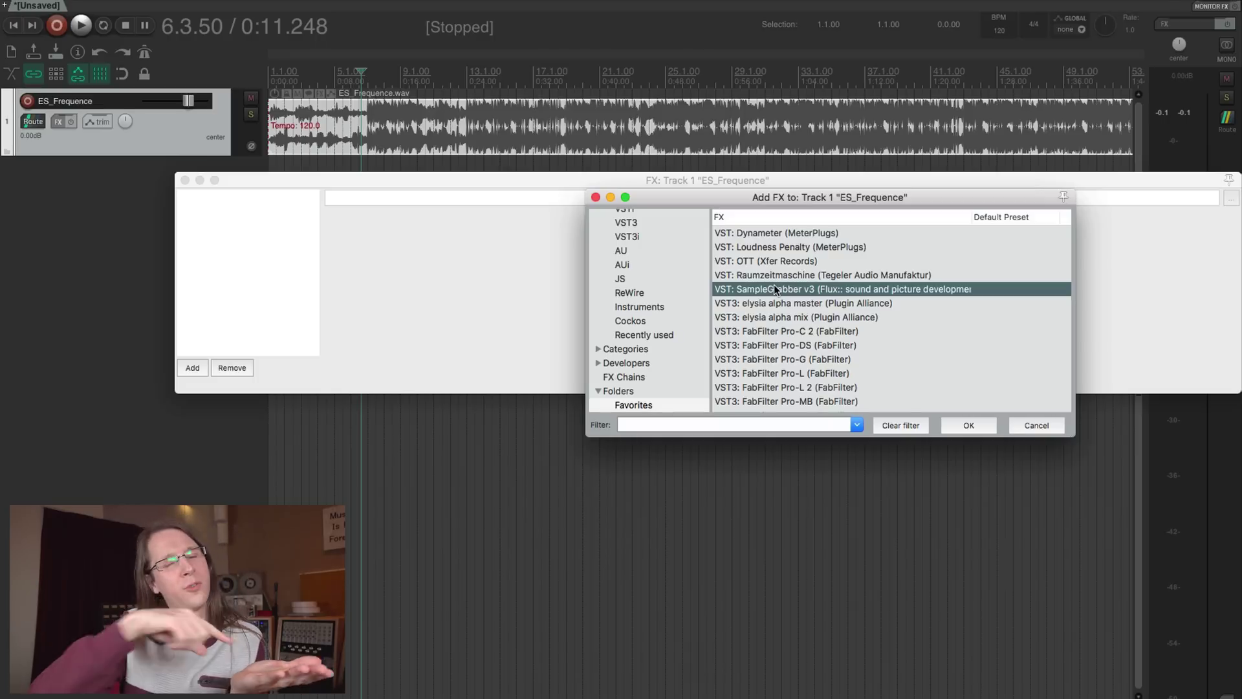
# Play the track and switch to Pure Analyzer System to examine its spectrum, vector scope, loudness metering and layout choices
pyautogui.press('super+Tab')
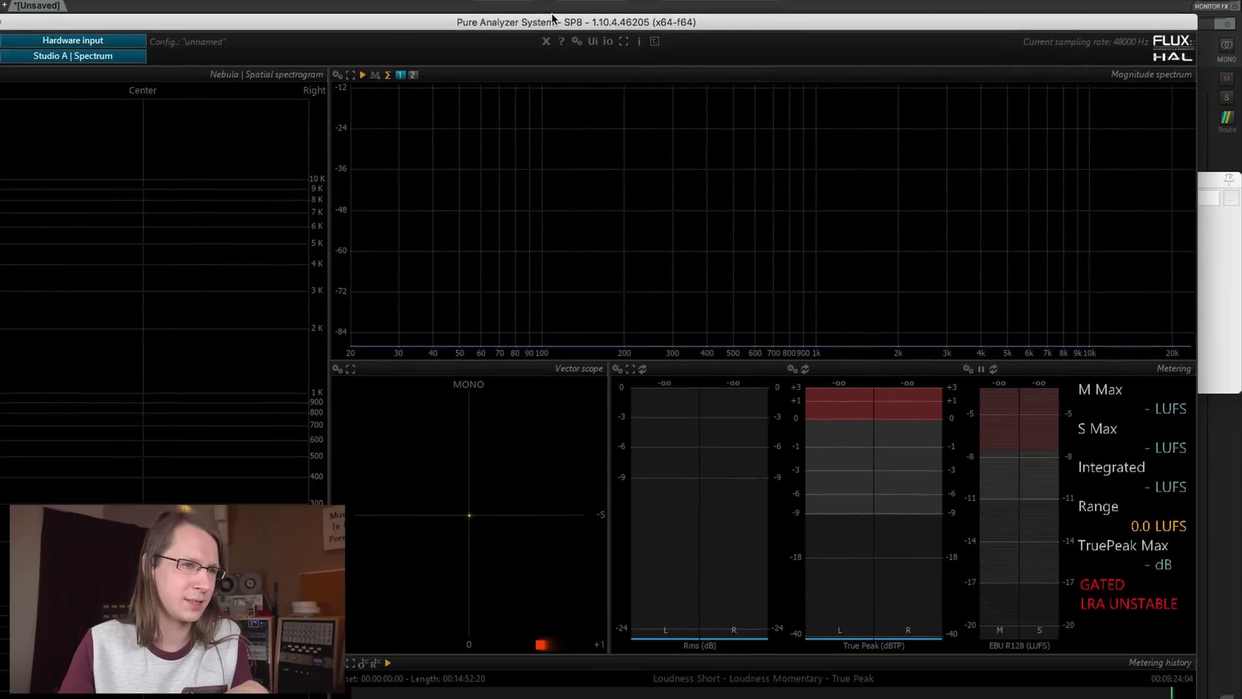
pyautogui.moveTo(555, 14); pyautogui.dragTo(602, 27)
pyautogui.press('super+Tab')
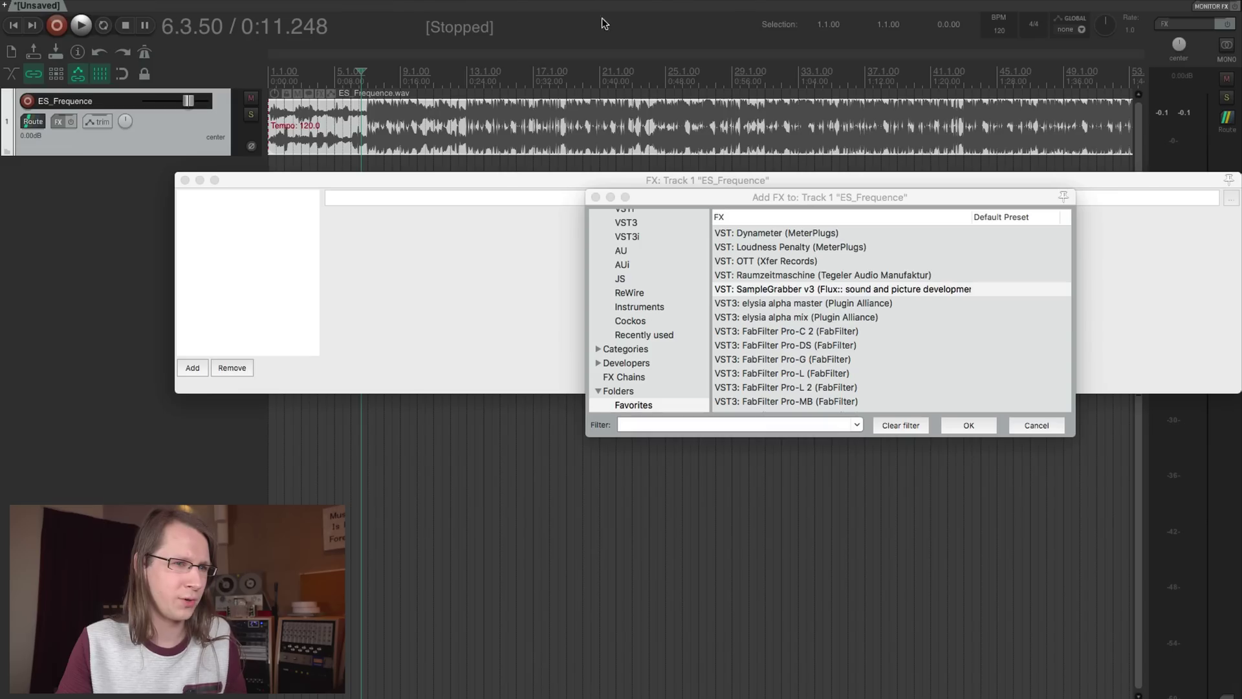
pyautogui.press('space')
pyautogui.press('super+Tab')
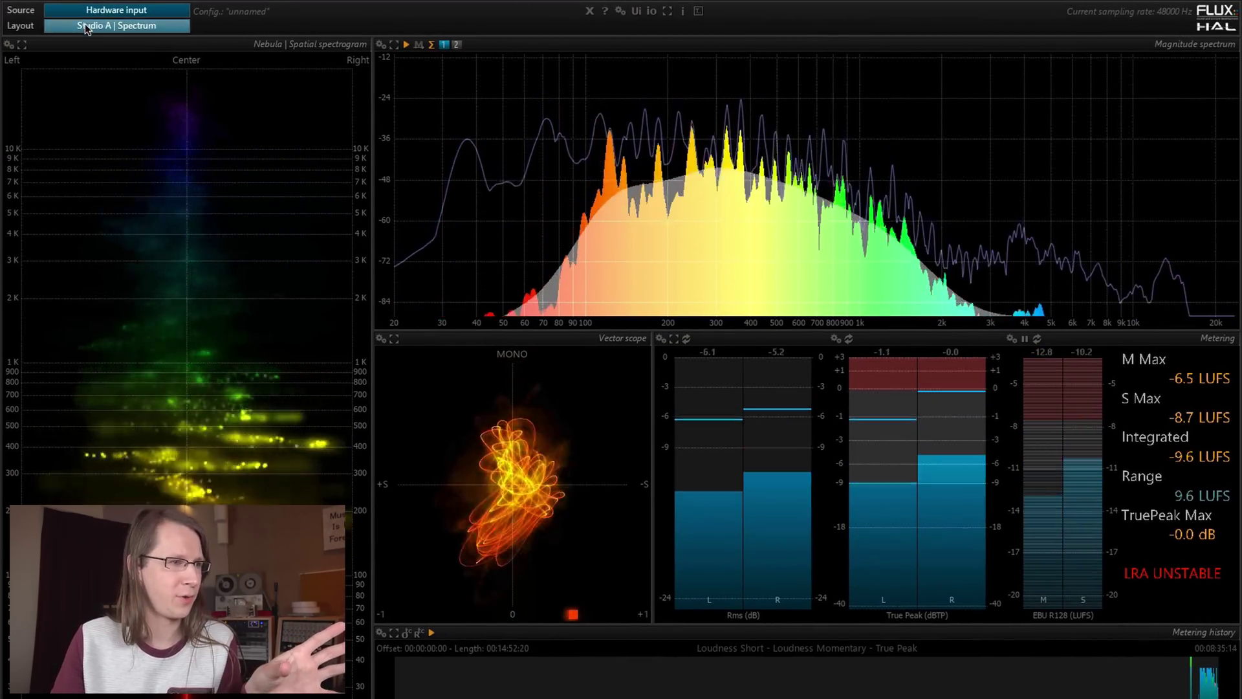
pyautogui.click(117, 26)
pyautogui.click(421, 11)
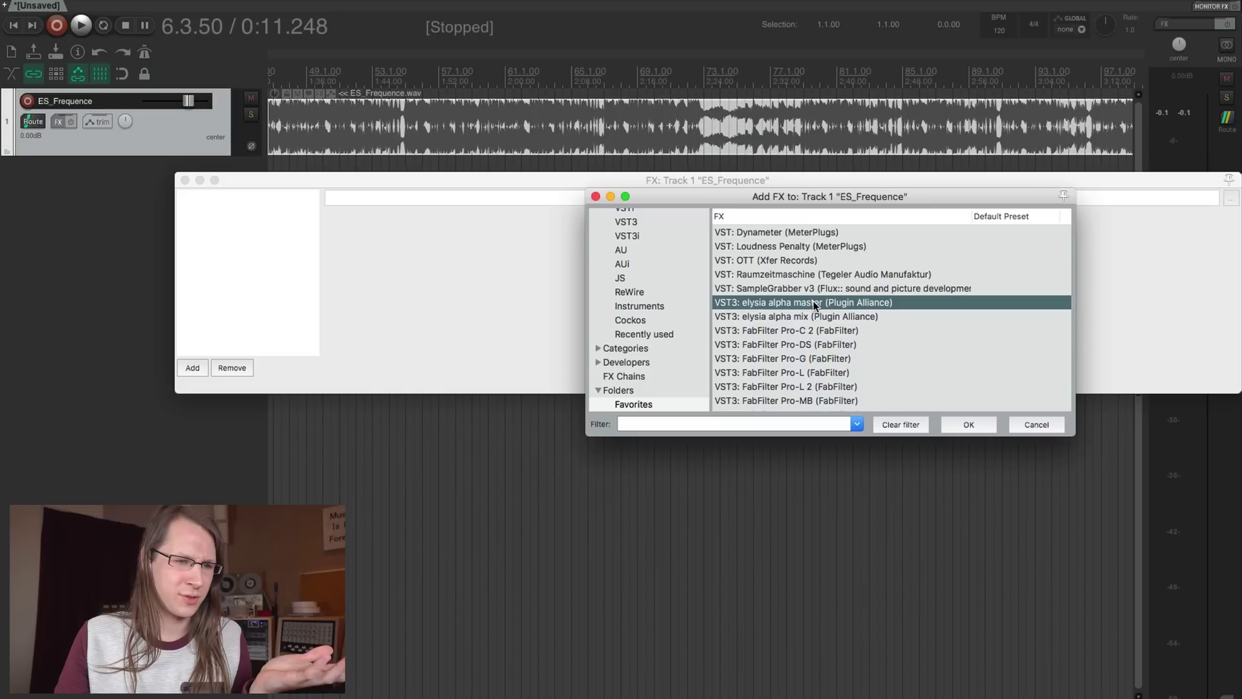
# Add the elysia alpha master and elysia alpha mix compressors from Plugin Alliance to the ES_Frequence track
pyautogui.doubleClick(813, 302)
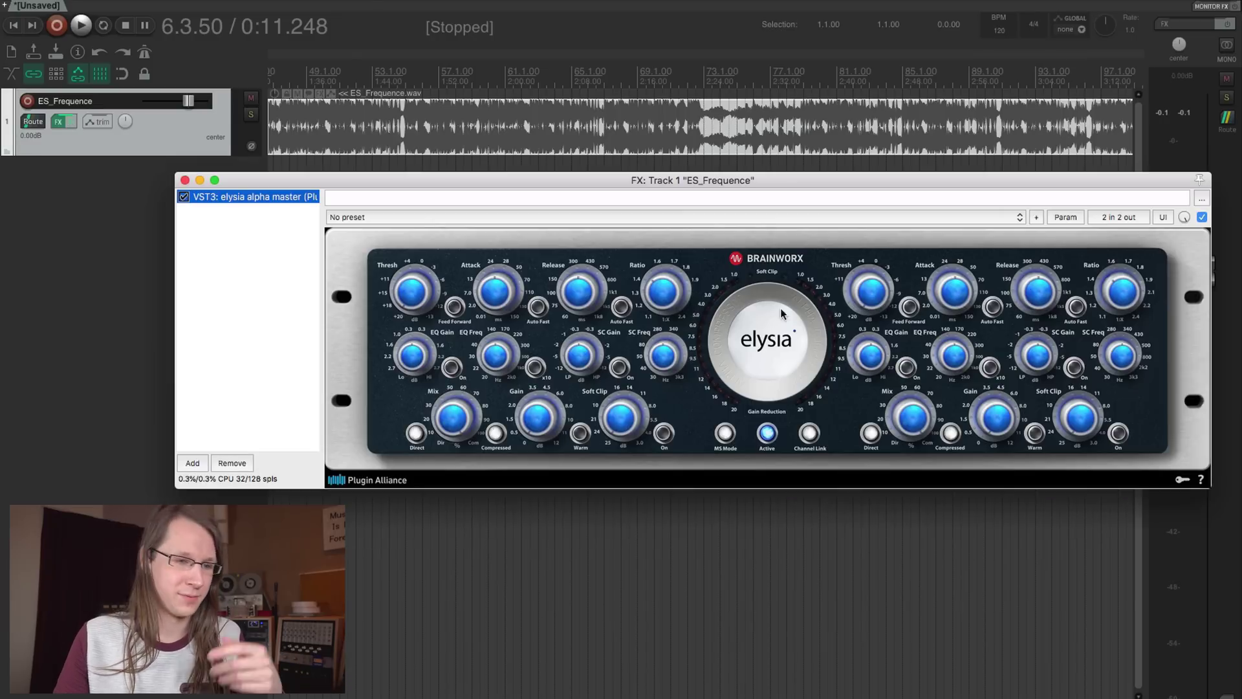
pyautogui.click(194, 461)
pyautogui.doubleClick(802, 316)
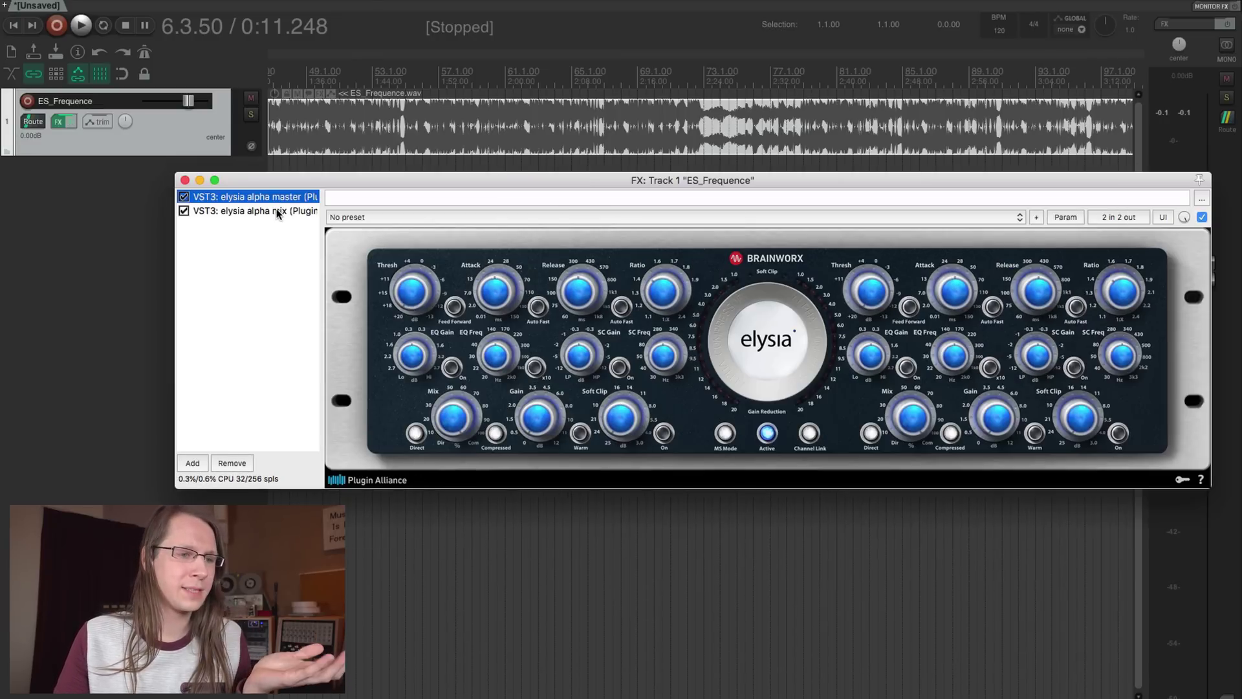
# Compare the interfaces of elysia alpha mix and elysia alpha master in the track's effects chain
pyautogui.click(277, 213)
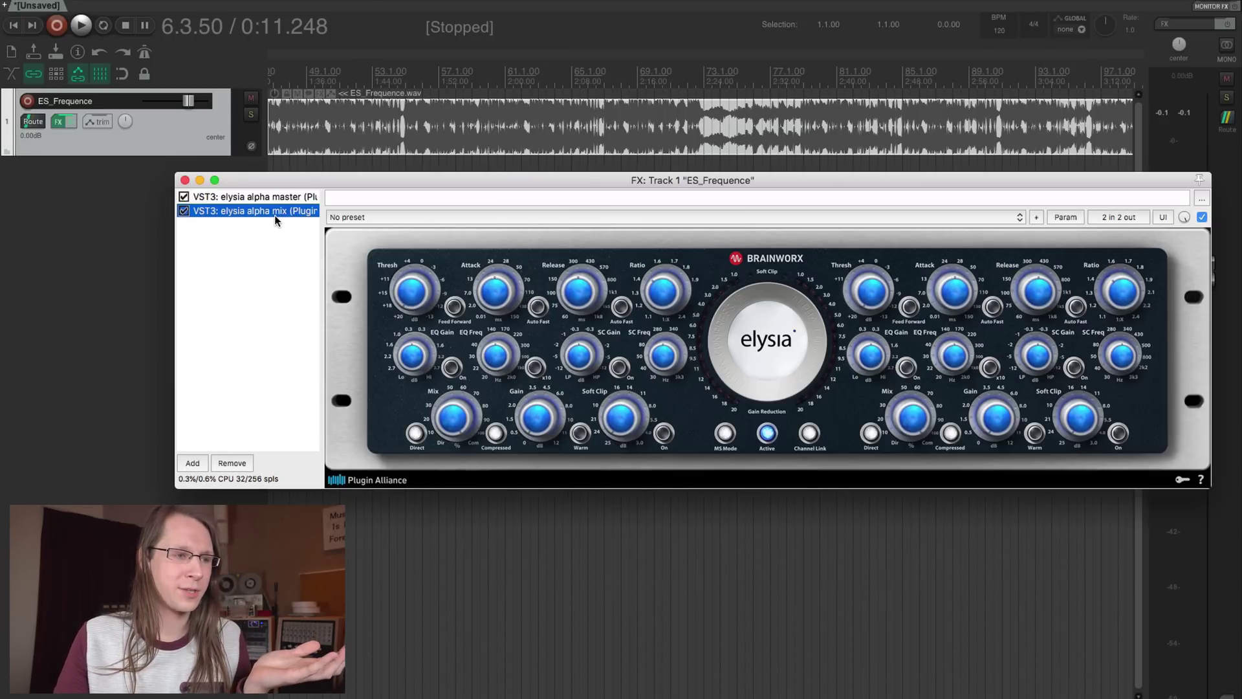
pyautogui.click(282, 200)
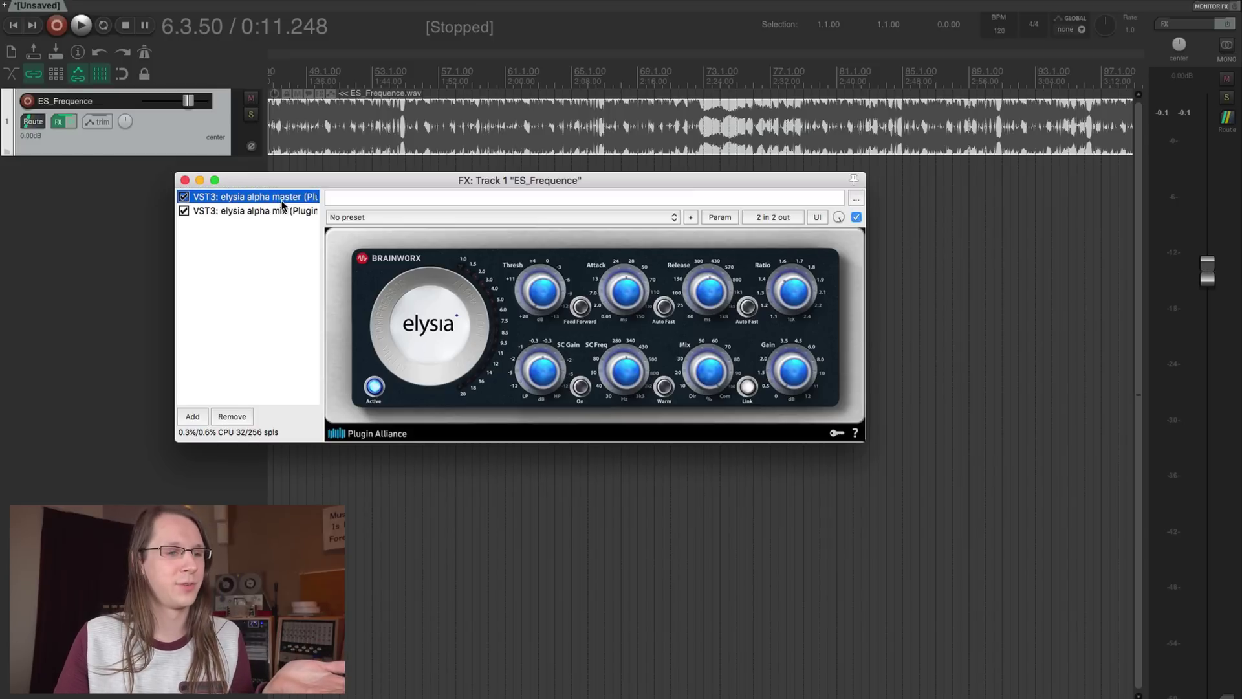
pyautogui.click(284, 212)
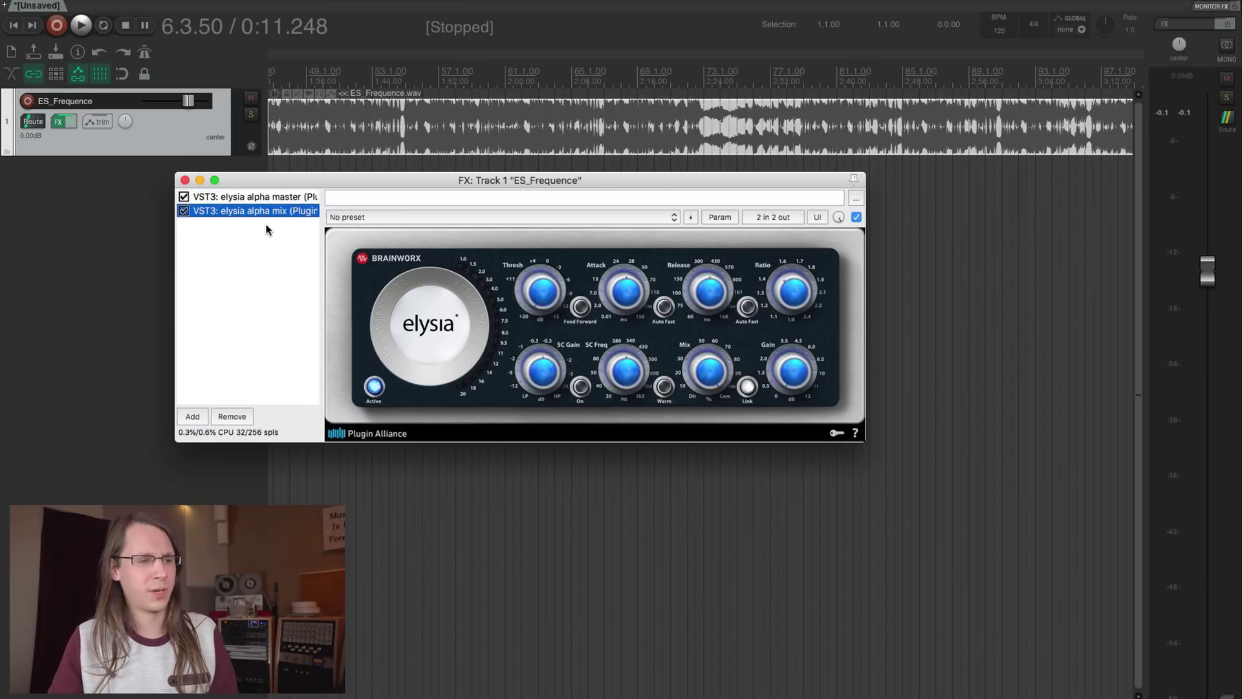
# Remove elysia alpha mix and elysia alpha master from the track and open the browser for adding another effect
pyautogui.press('Delete')
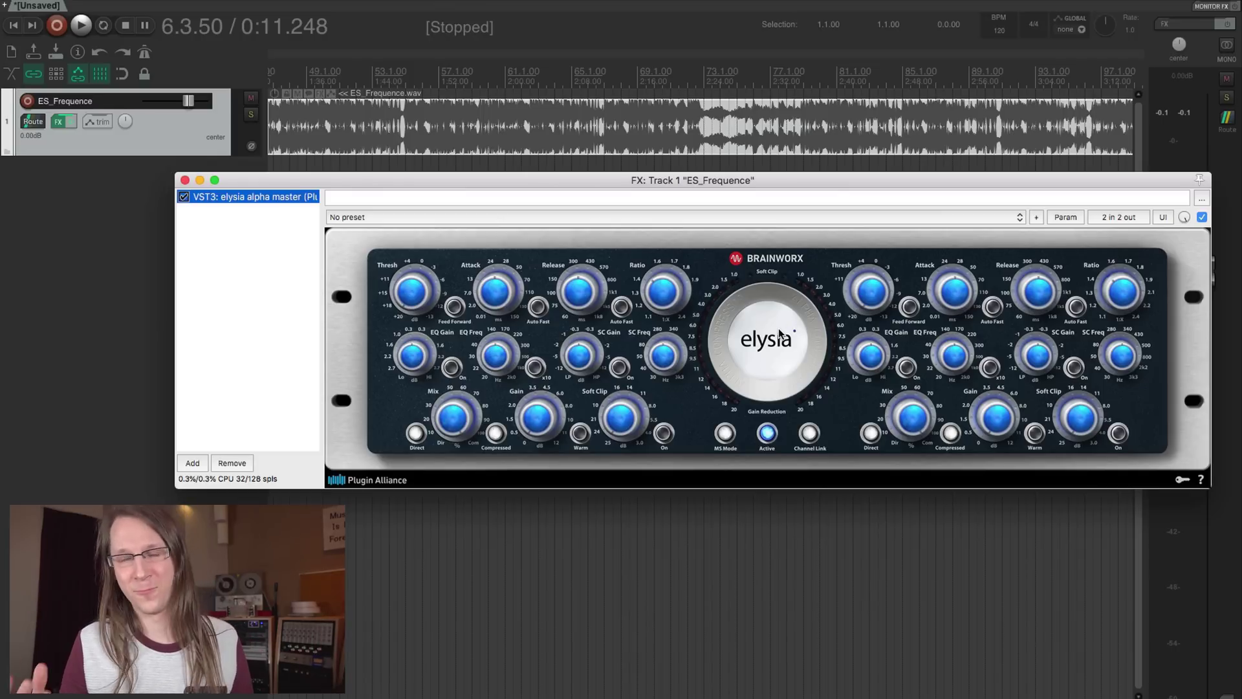
pyautogui.click(239, 464)
pyautogui.click(207, 468)
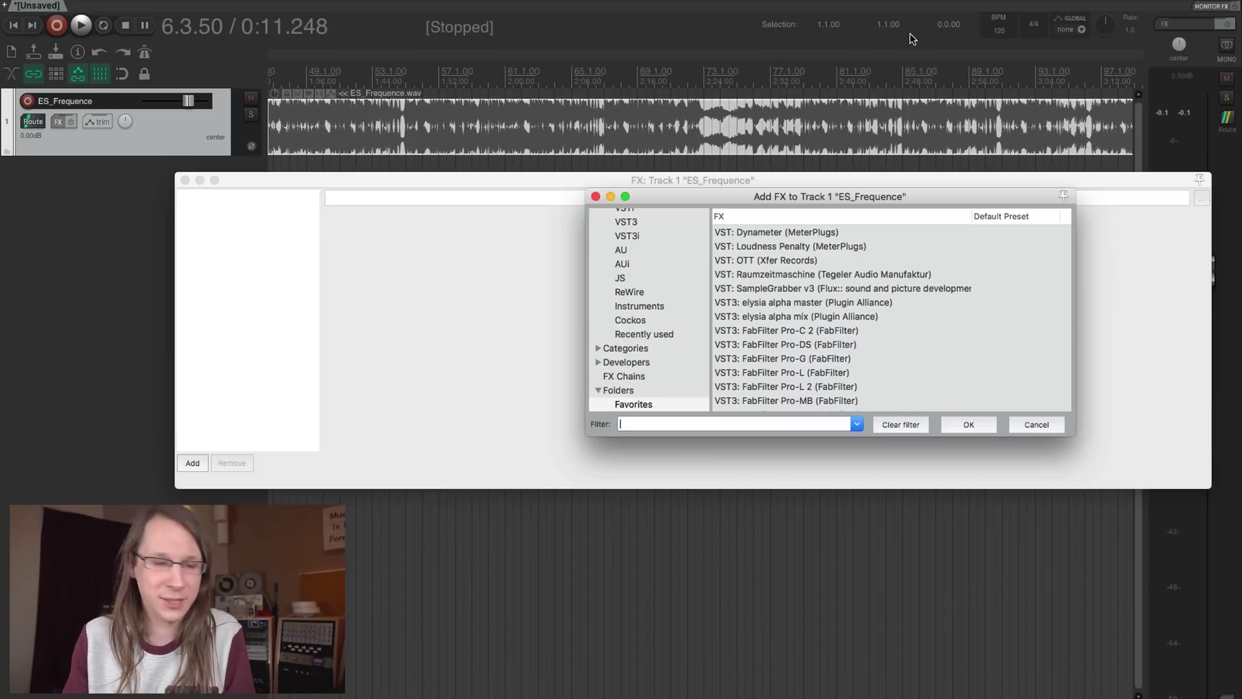
# Add FabFilter Pro-C 2 to the track to view its interface, and undo the addition
pyautogui.scroll(-3, 793, 328)
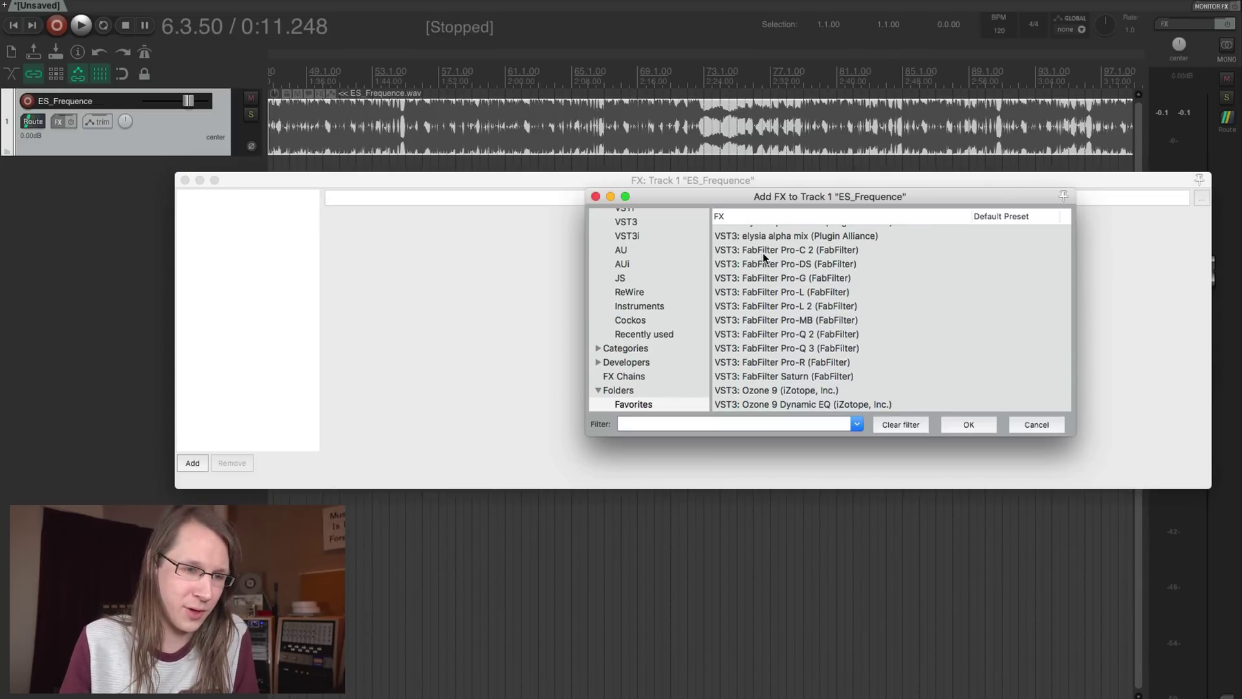
pyautogui.doubleClick(806, 249)
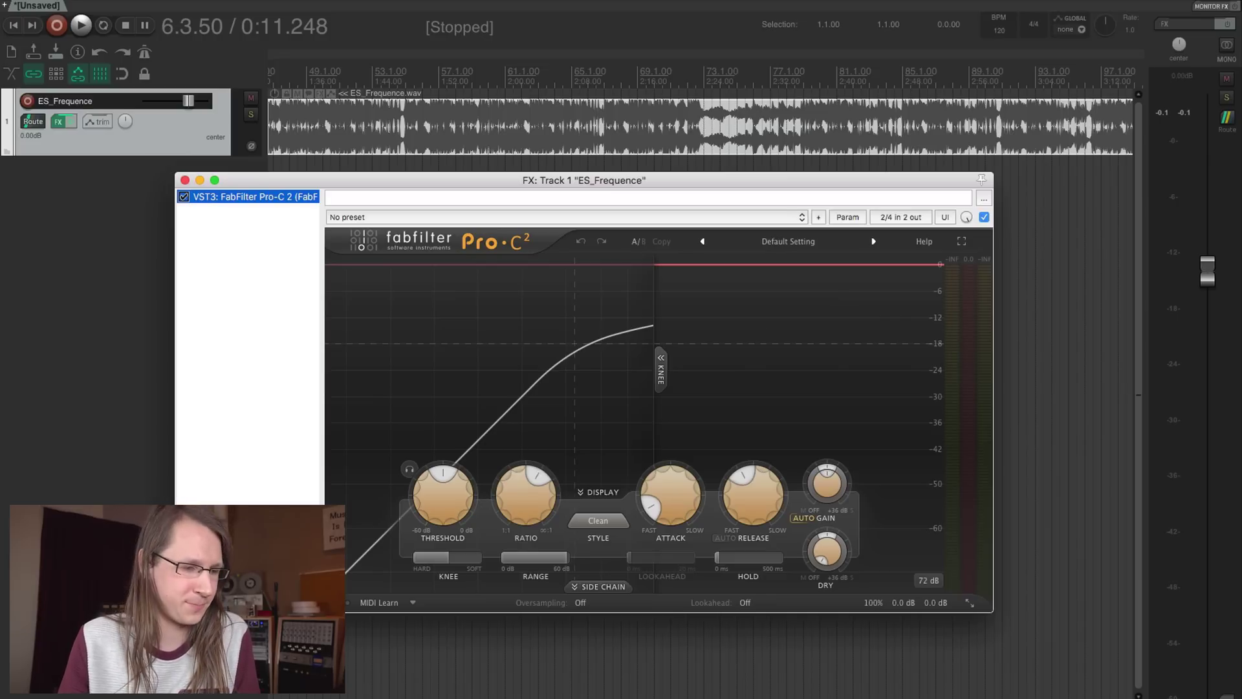
pyautogui.hotkey('ctrl', 'z')
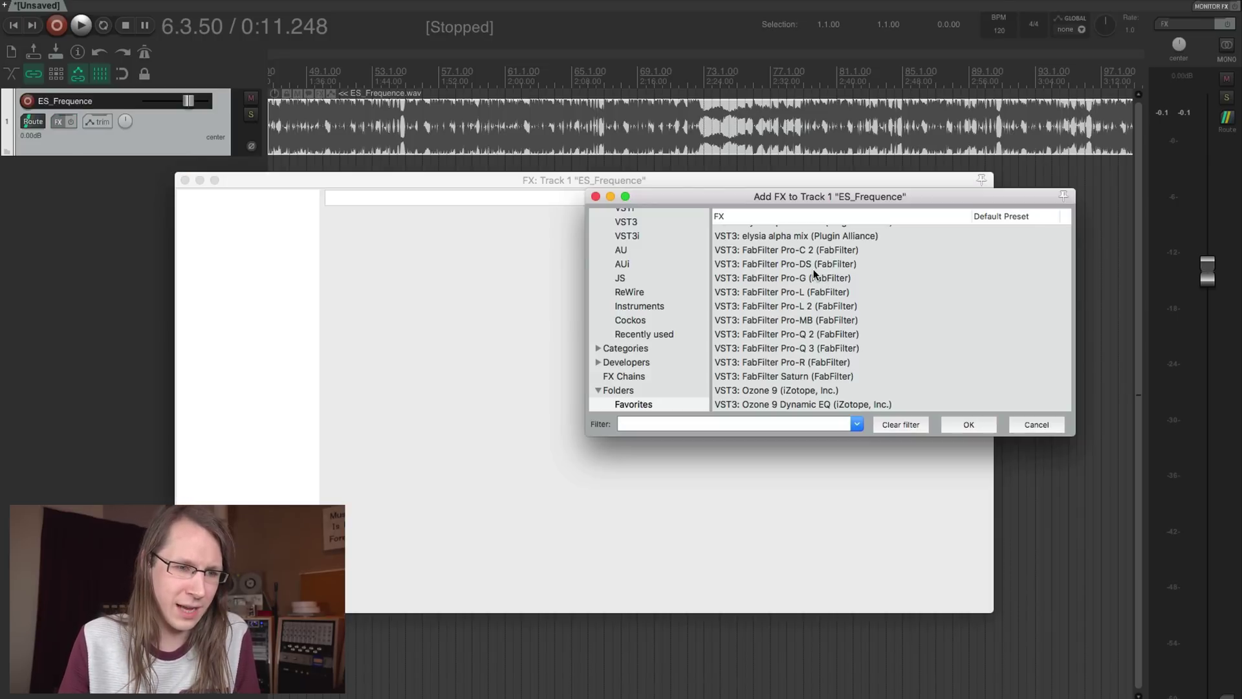
# Add FabFilter Pro-DS to the track to view its interface, and undo the addition
pyautogui.click(809, 265)
pyautogui.press('Return')
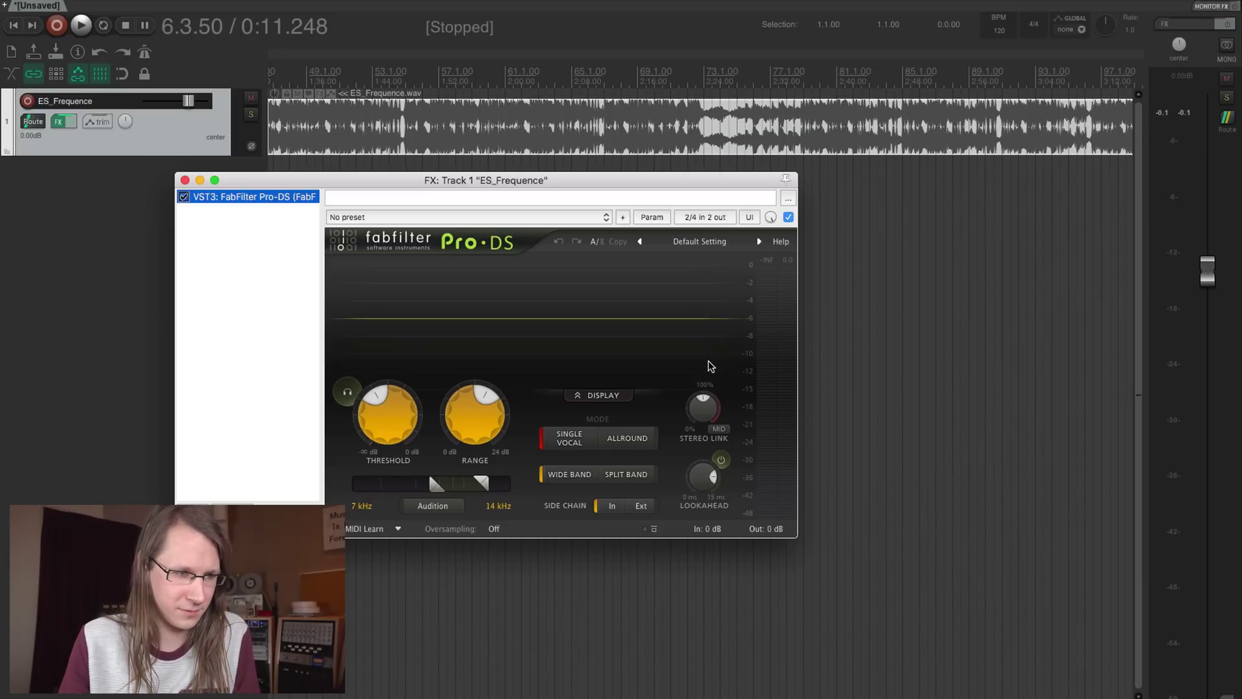
pyautogui.hotkey('ctrl', 'z')
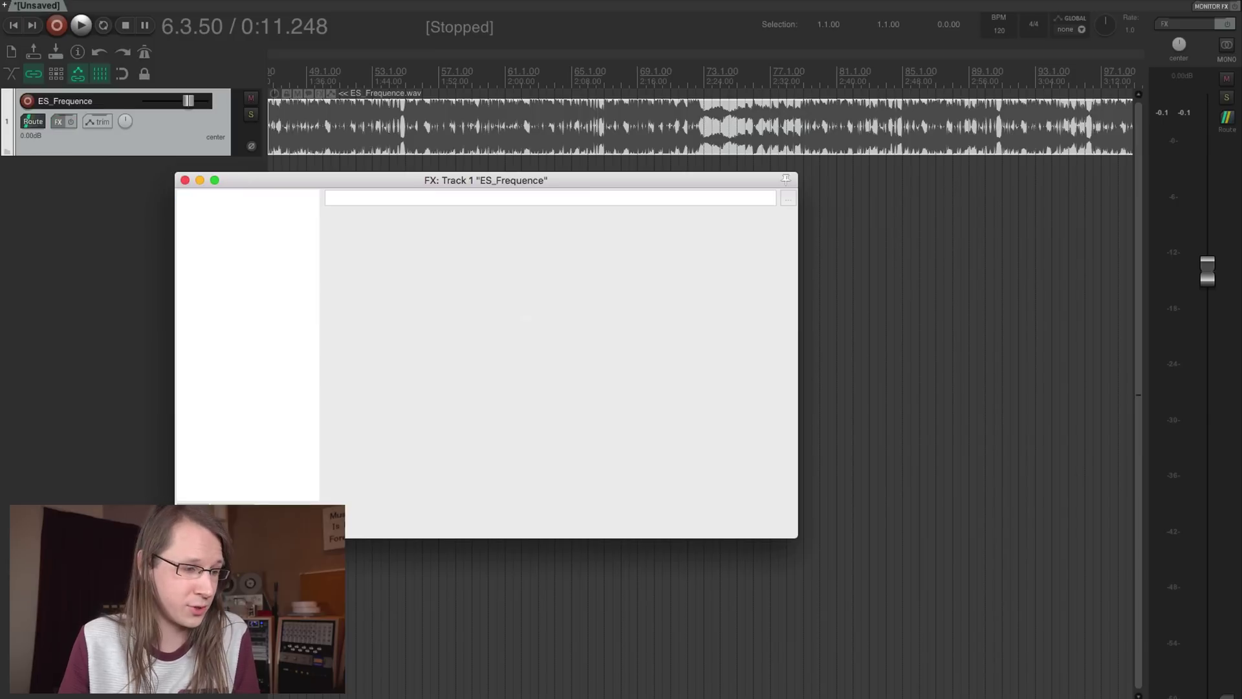
# Add FabFilter Pro-G to the ES_Frequence track and briefly show its Expert options
pyautogui.doubleClick(428, 472)
pyautogui.click(803, 279)
pyautogui.press('Return')
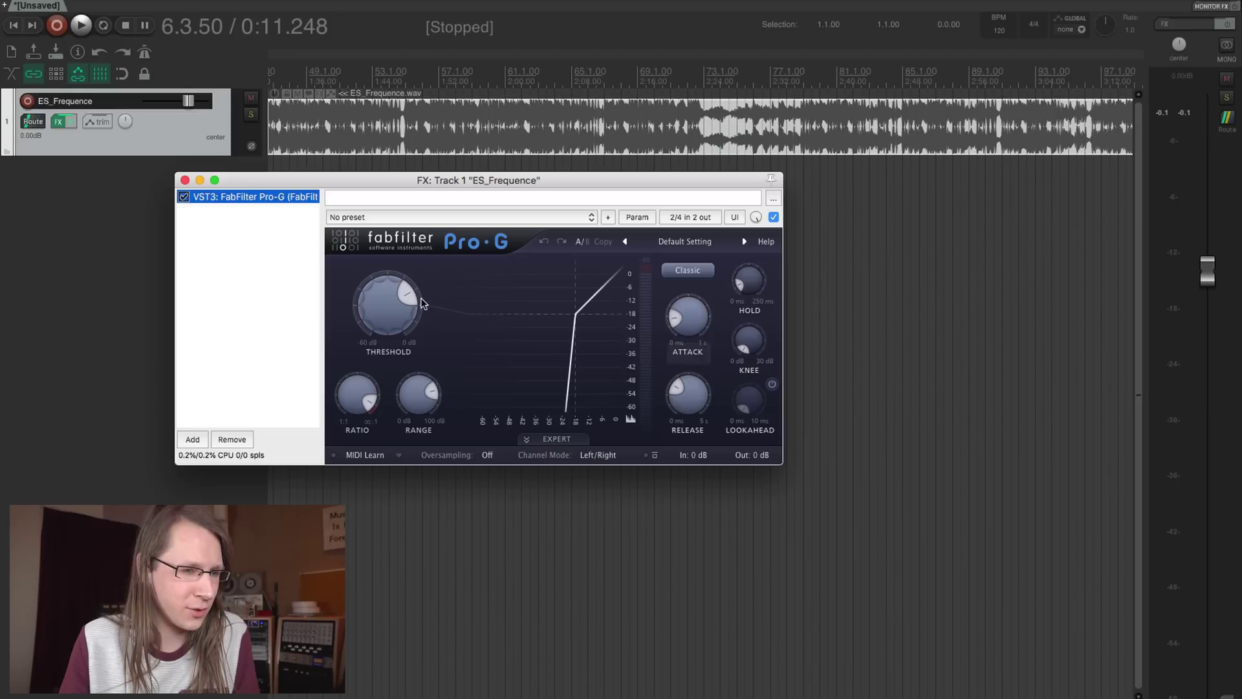
pyautogui.click(563, 440)
pyautogui.click(560, 440)
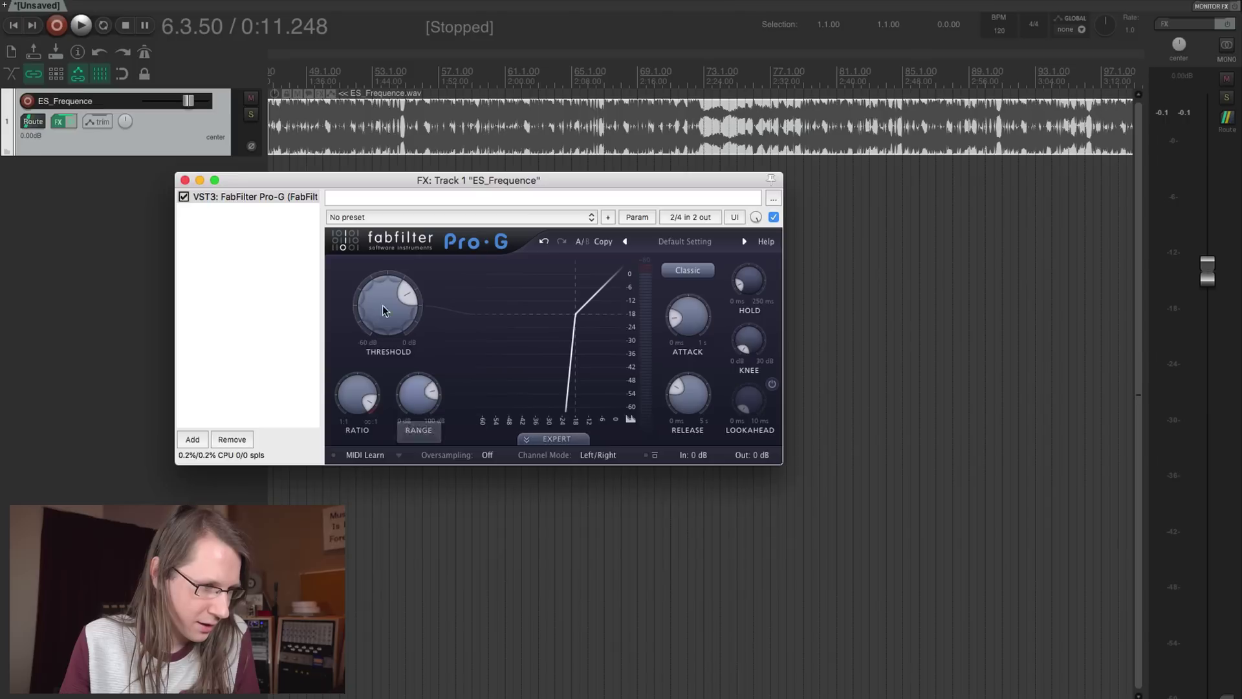
# Lower the threshold and ratio of FabFilter Pro-G to reshape its gate curve, and remove the plug-in from the track
pyautogui.moveTo(383, 304); pyautogui.dragTo(395, 318)
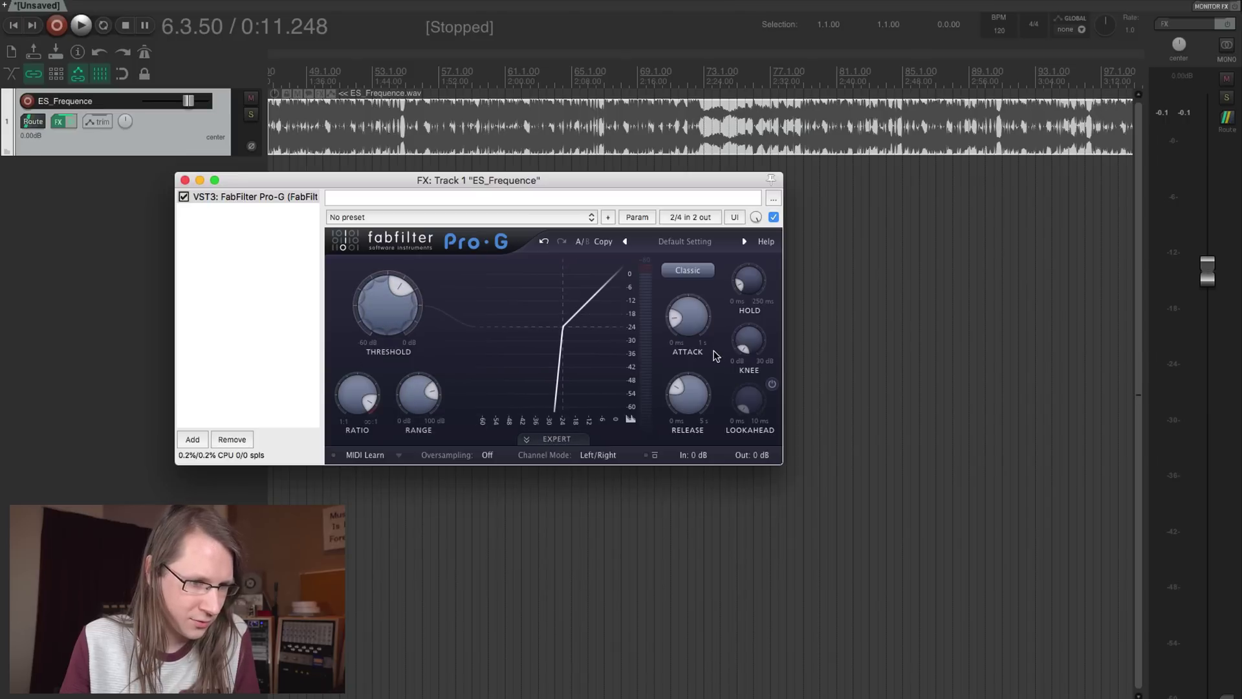
pyautogui.moveTo(347, 381); pyautogui.dragTo(340, 436)
pyautogui.moveTo(367, 335); pyautogui.dragTo(368, 305)
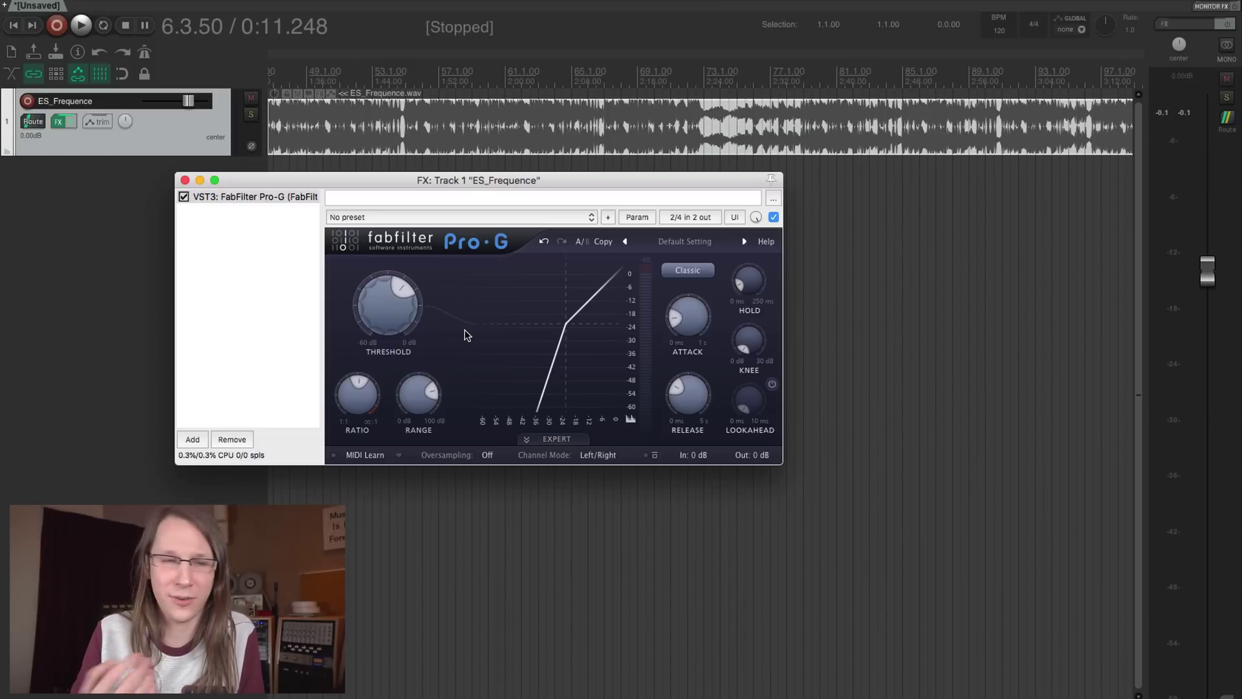
pyautogui.click(242, 439)
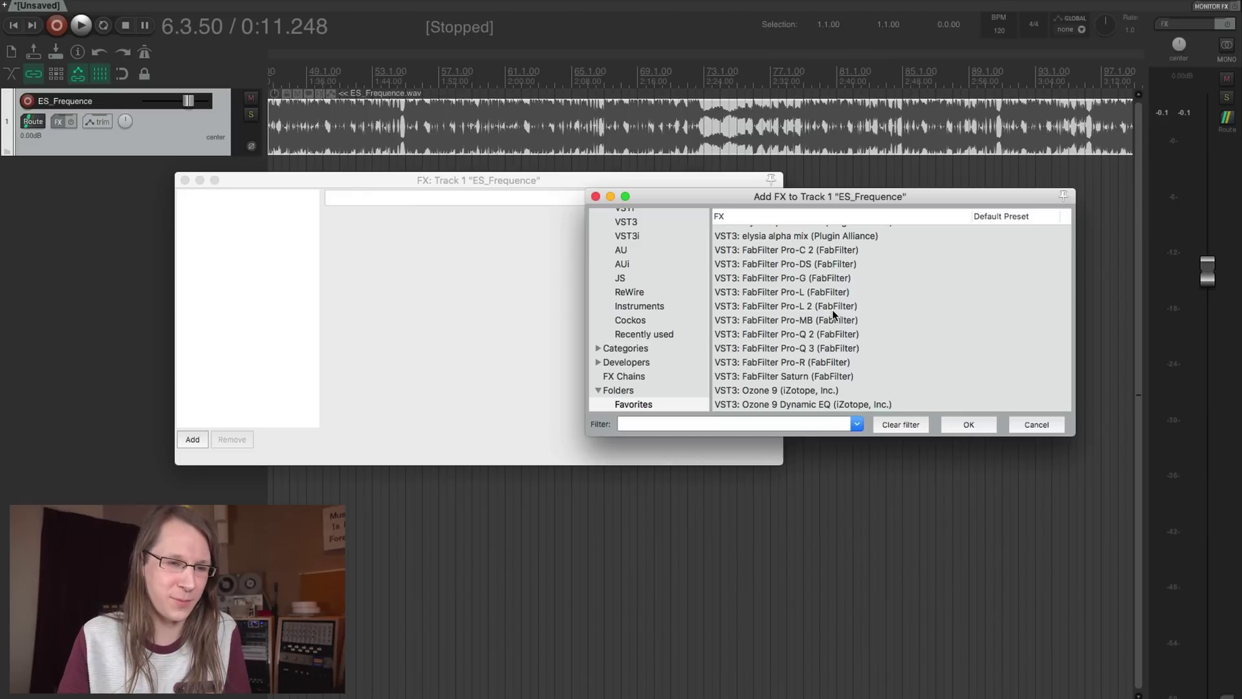
# Add FabFilter Pro-L 2 to the track to view its limiter controls and loudness meter, and remove it
pyautogui.click(790, 307)
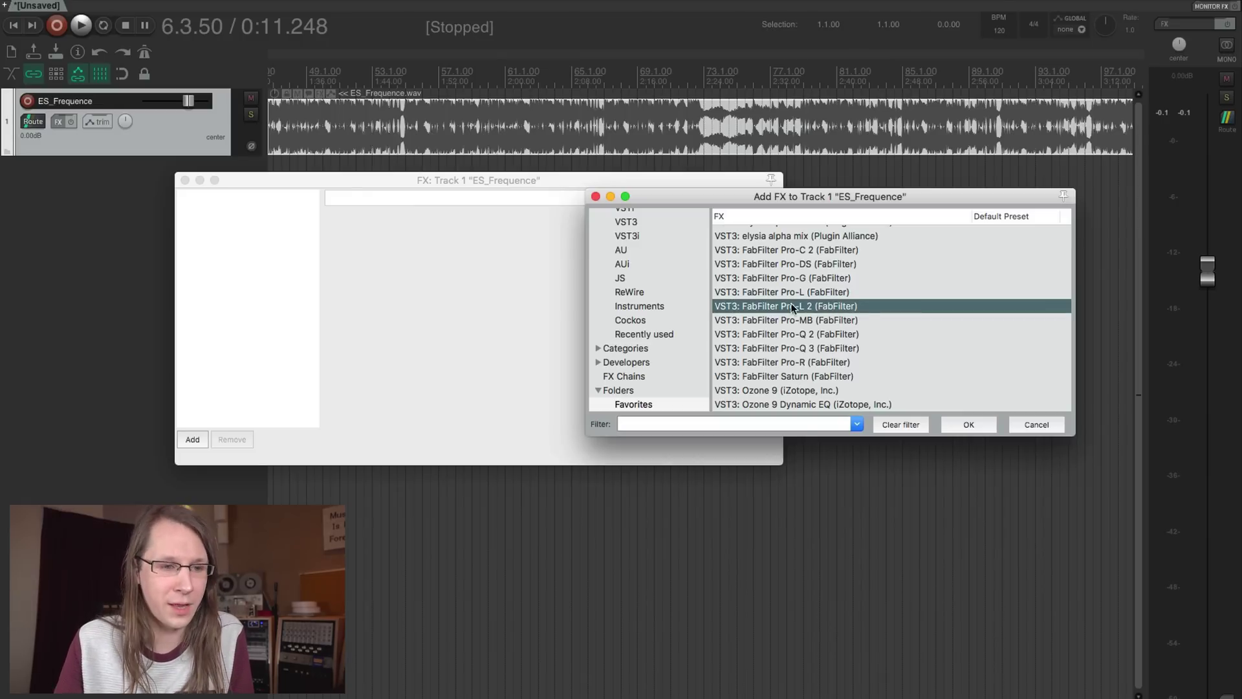
pyautogui.scroll(-3, 813, 293)
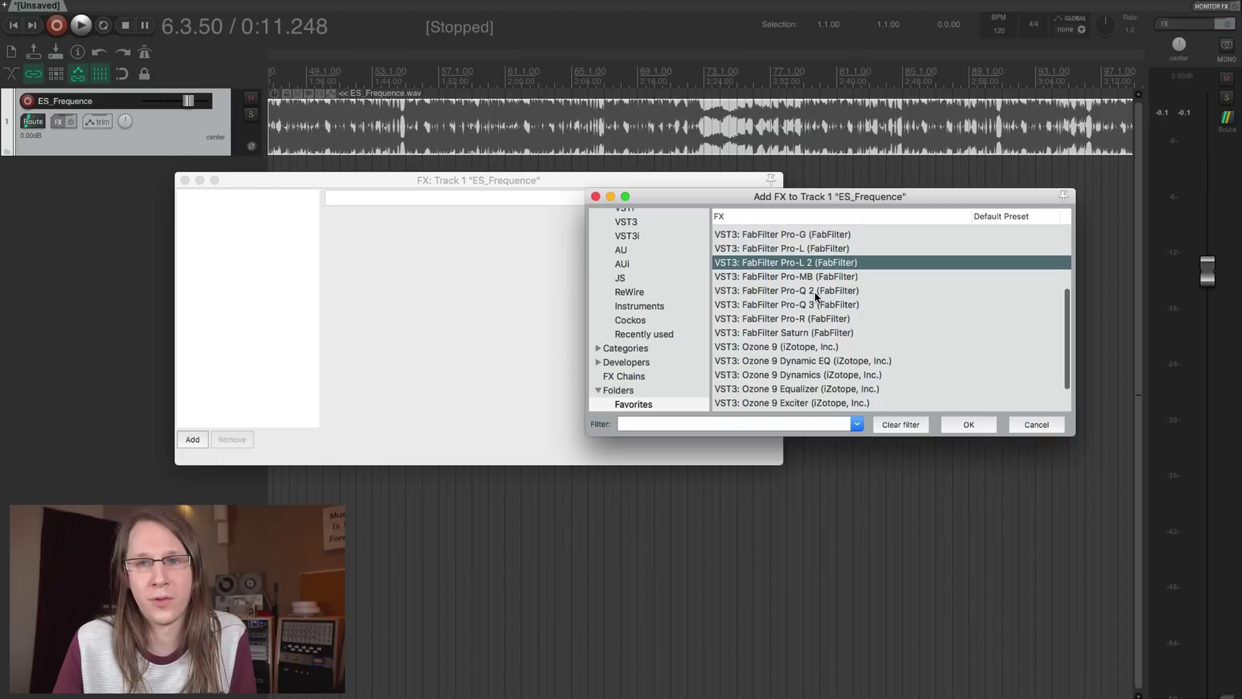
pyautogui.scroll(-1, 841, 297)
pyautogui.scroll(1, 859, 298)
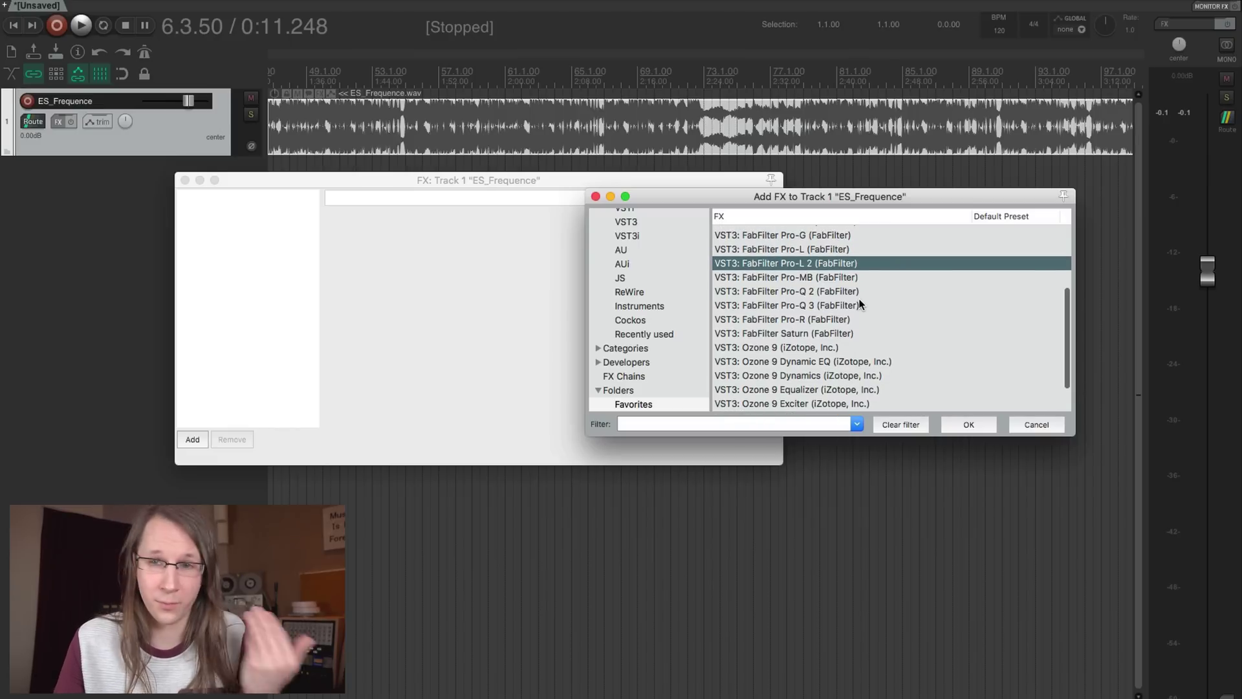
pyautogui.doubleClick(793, 263)
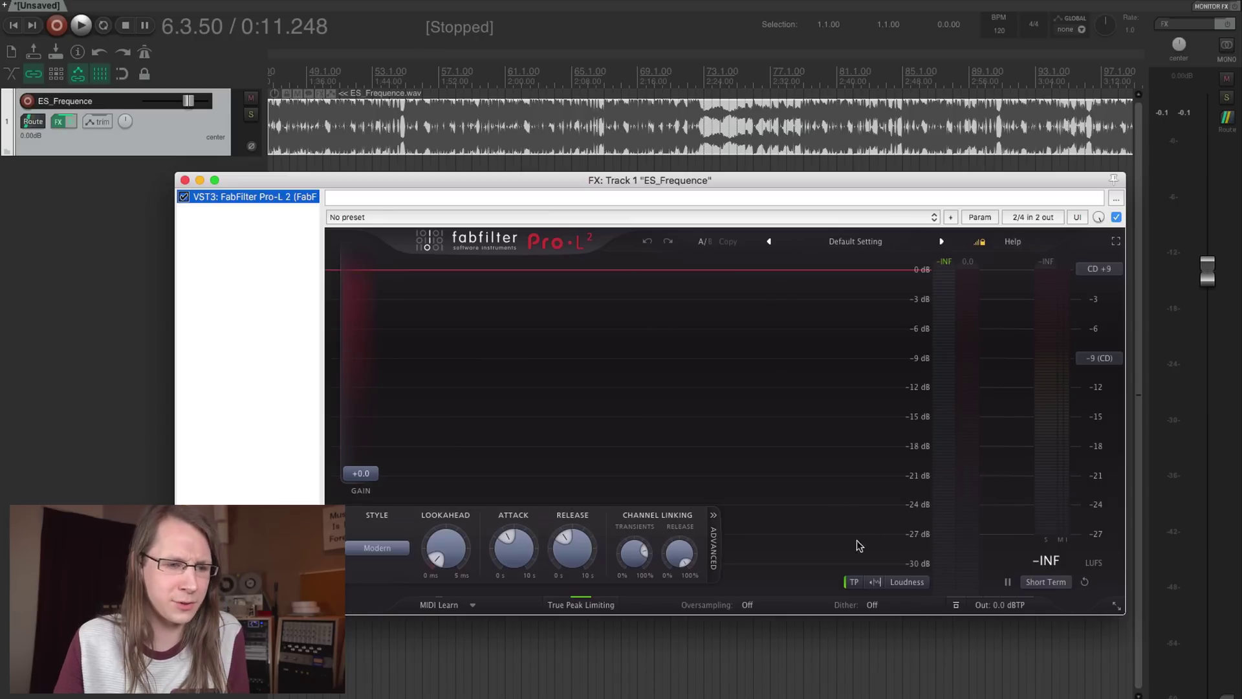
pyautogui.click(360, 453)
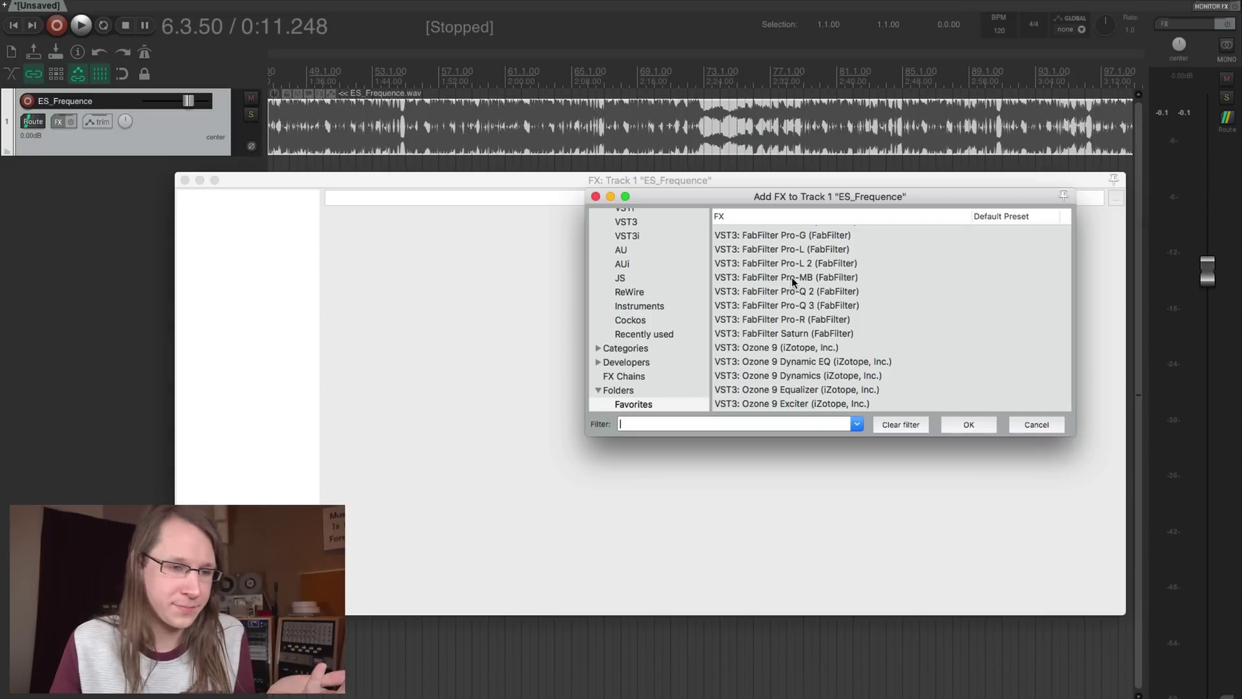
# Add FabFilter Pro-MB with three bands at about 55 Hz, 185 Hz and 1.1 kHz, and remove the plug-in
pyautogui.doubleClick(792, 277)
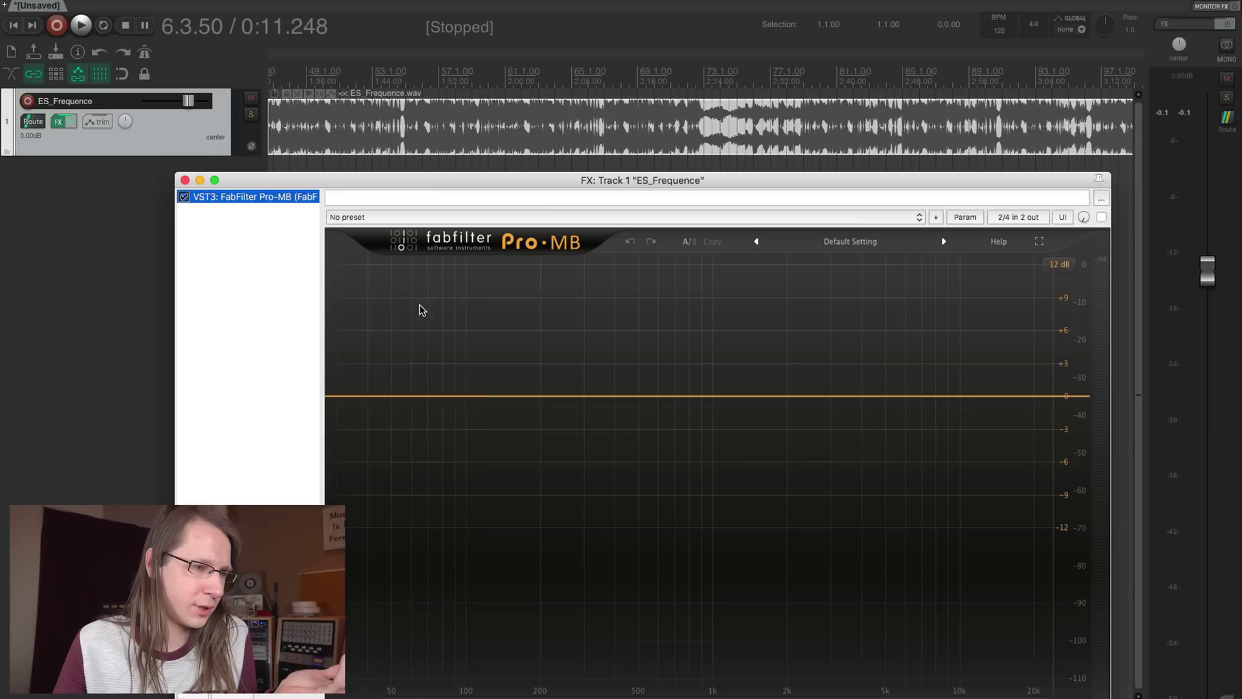
pyautogui.click(403, 310)
pyautogui.click(534, 268)
pyautogui.click(723, 266)
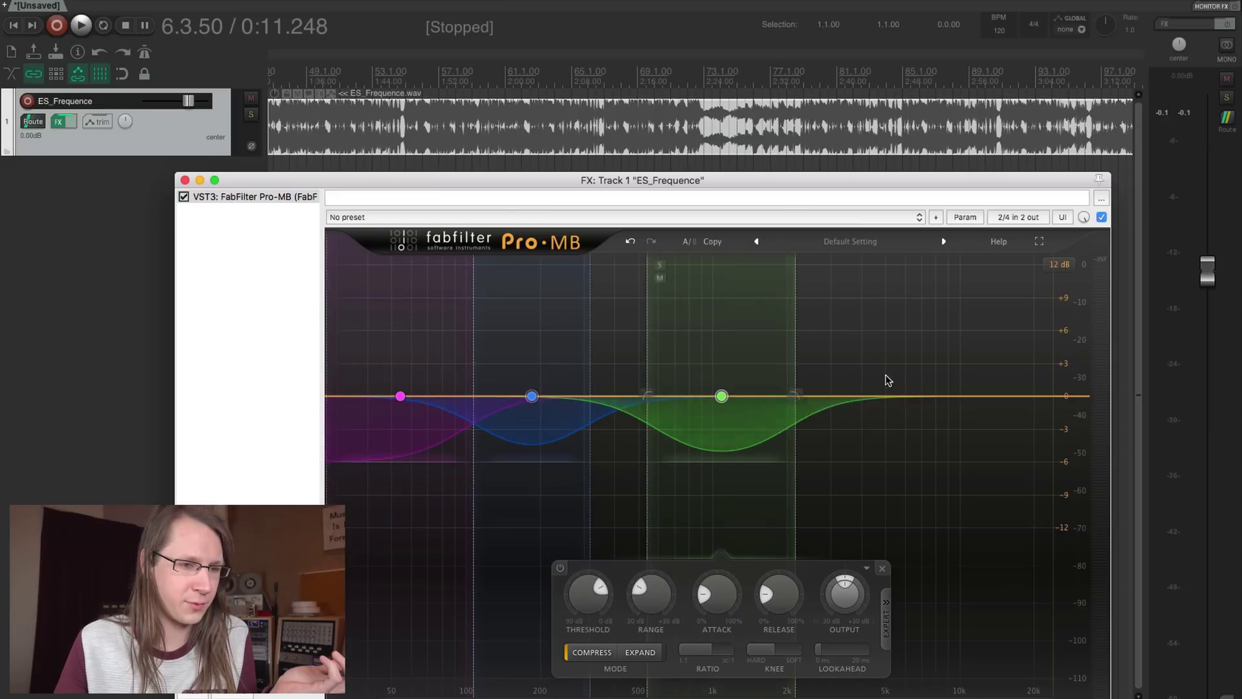
pyautogui.moveTo(640, 361); pyautogui.dragTo(580, 361)
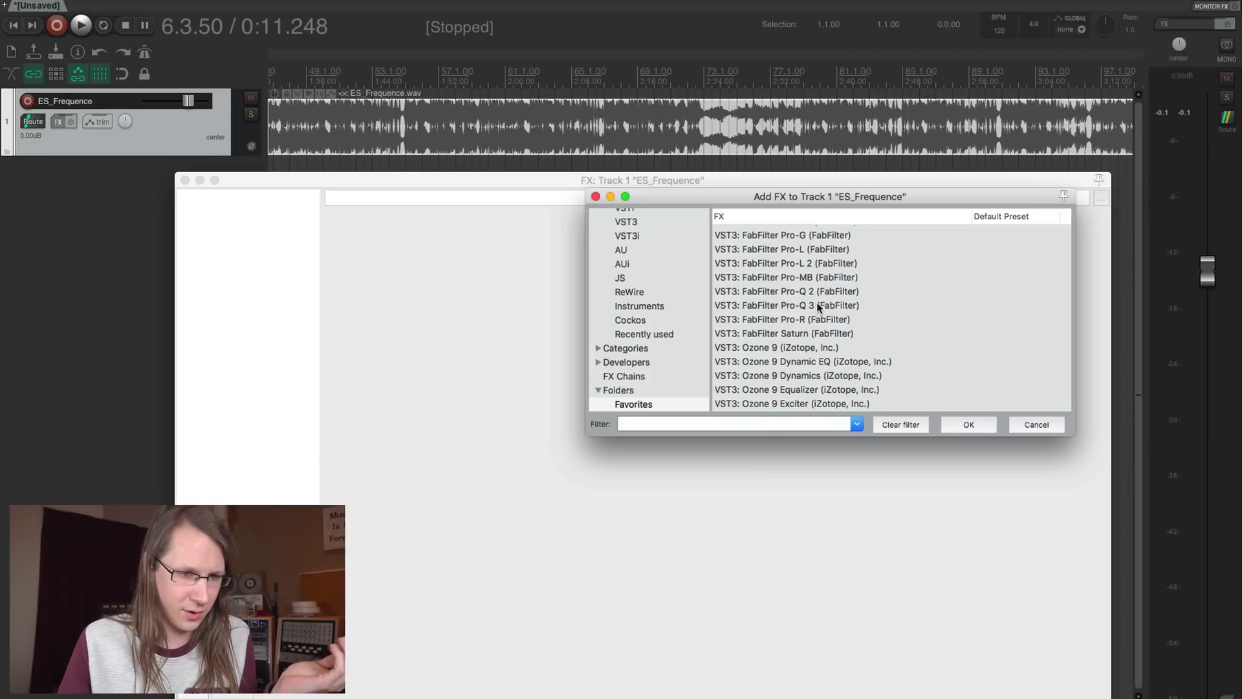
# Add FabFilter Pro-Q 3 with a boost near 85 Hz and a cut near 1.1 kHz, and remove the bands and plug-in
pyautogui.doubleClick(817, 305)
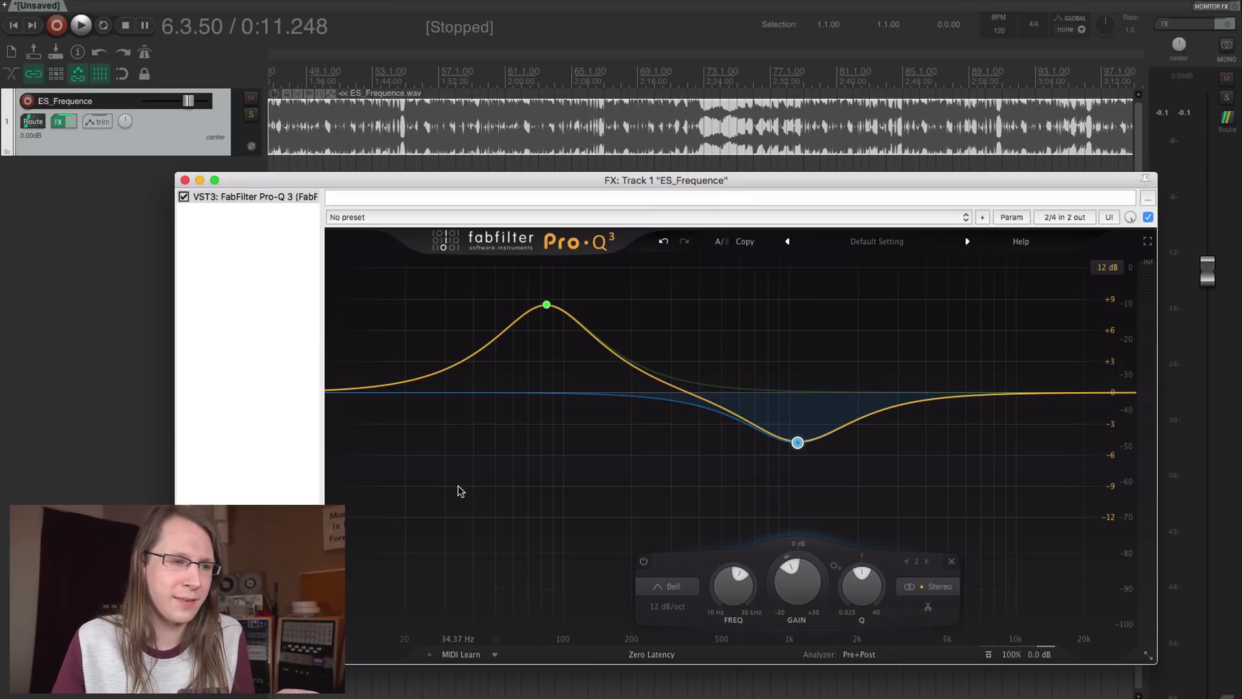
pyautogui.click(547, 304)
pyautogui.click(825, 562)
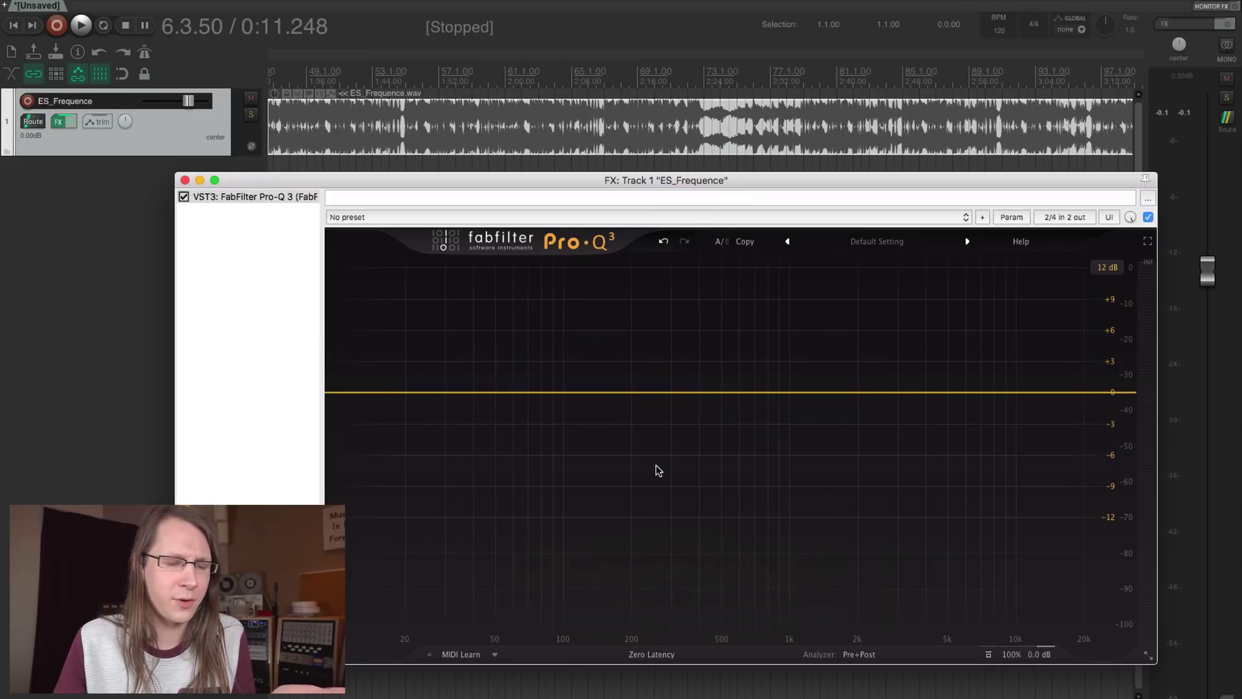
pyautogui.press('Delete')
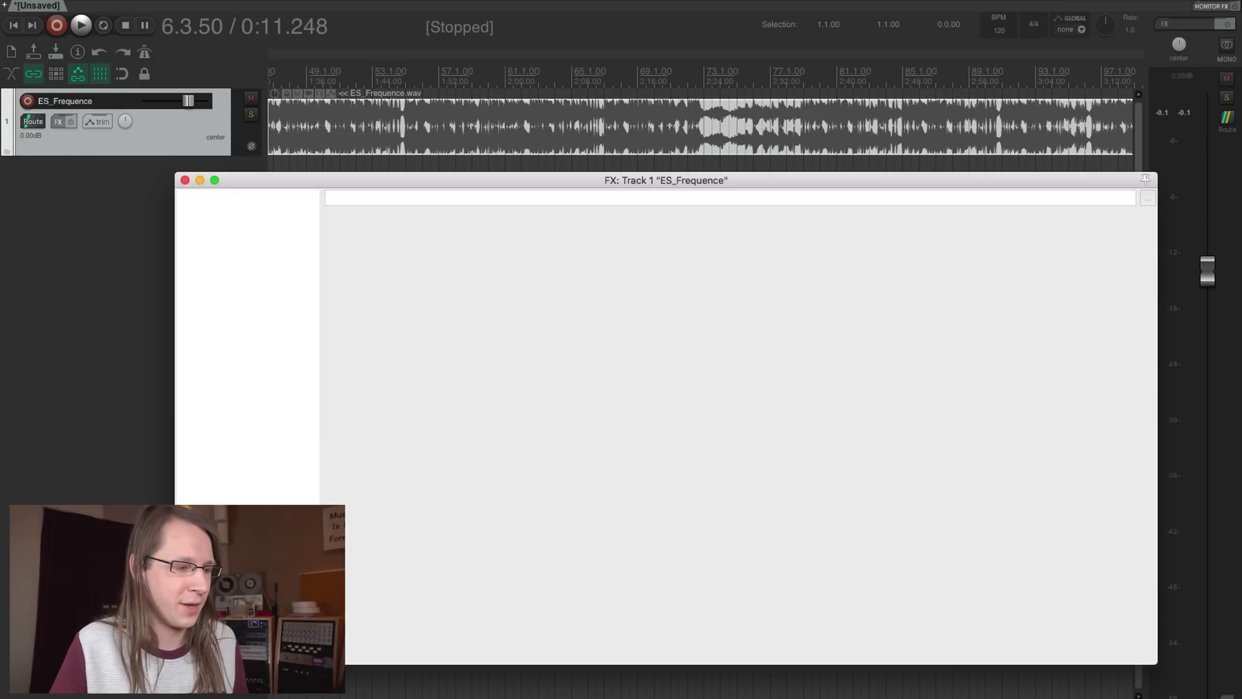
# Reload FabFilter Pro-Q 3, cut 3.81 dB at 560.53 Hz with a -2.23 dB dynamic range, and delete the band
pyautogui.click(813, 301)
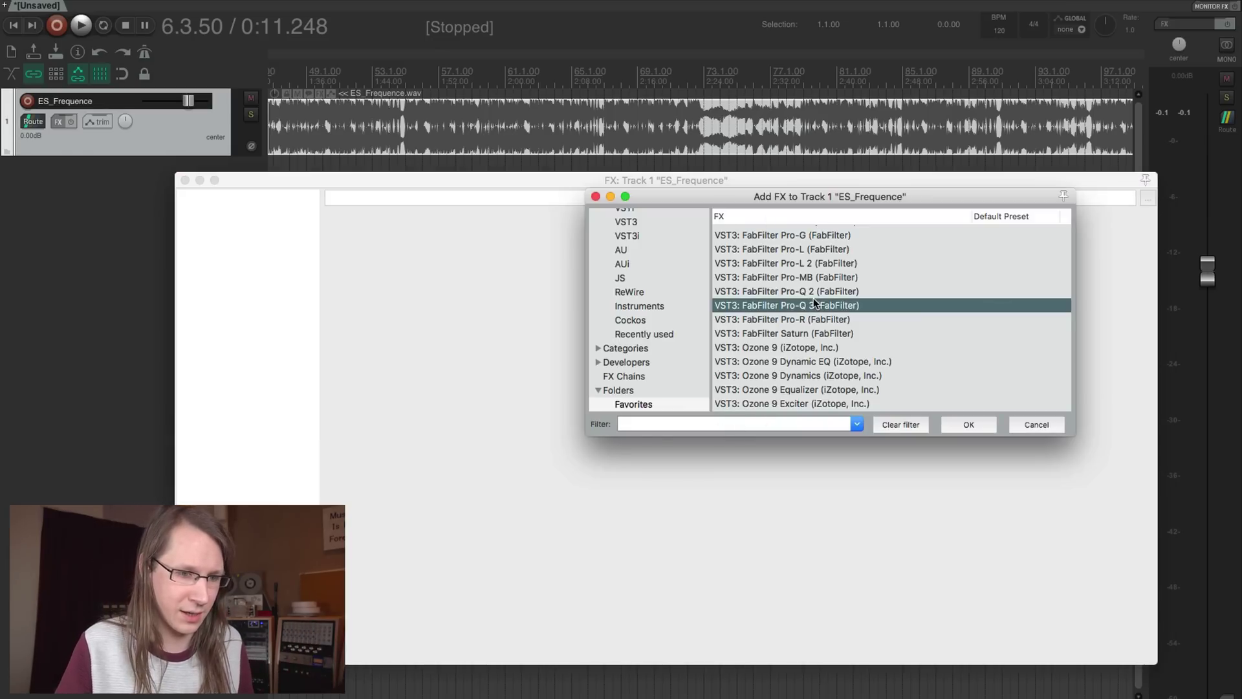
pyautogui.doubleClick(813, 301)
pyautogui.moveTo(737, 393); pyautogui.dragTo(733, 432)
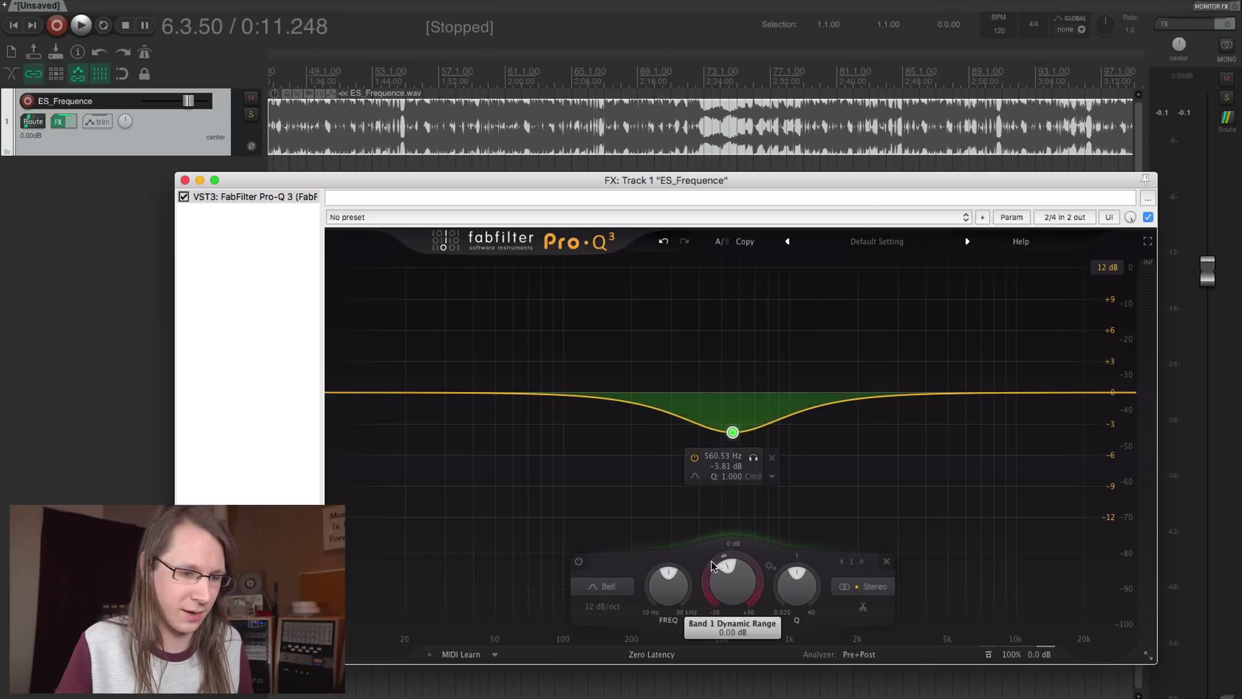
pyautogui.moveTo(712, 564); pyautogui.dragTo(706, 623)
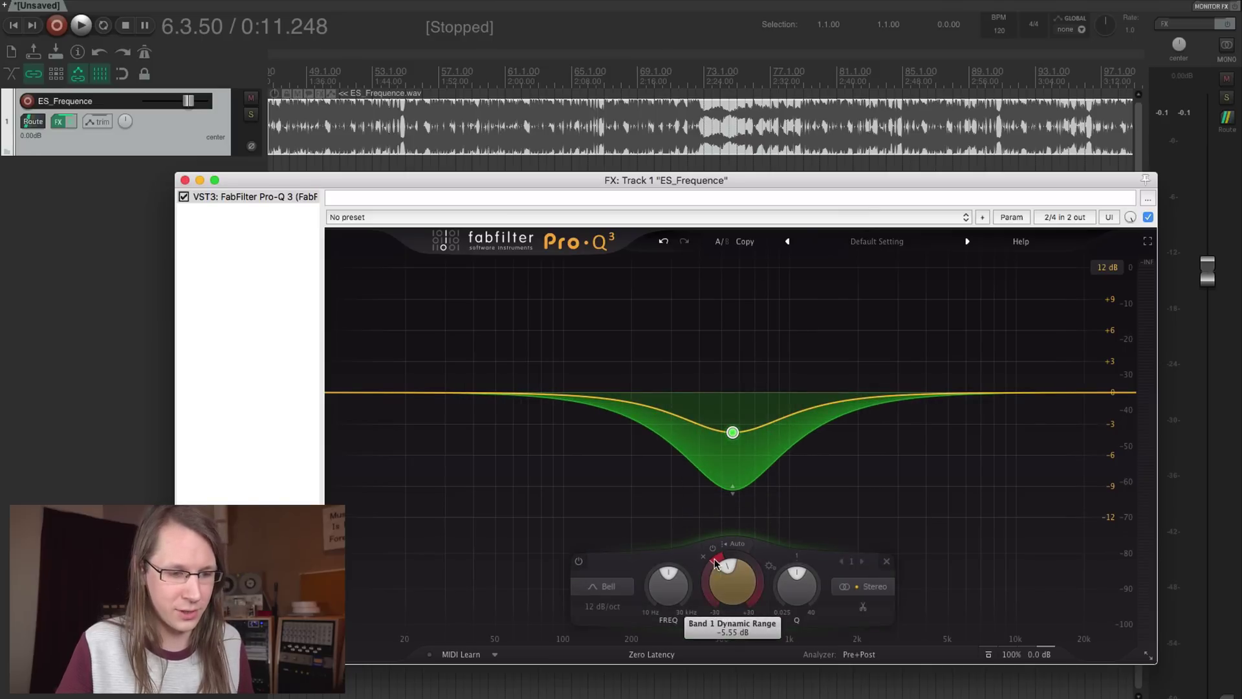
pyautogui.moveTo(715, 563); pyautogui.dragTo(719, 549)
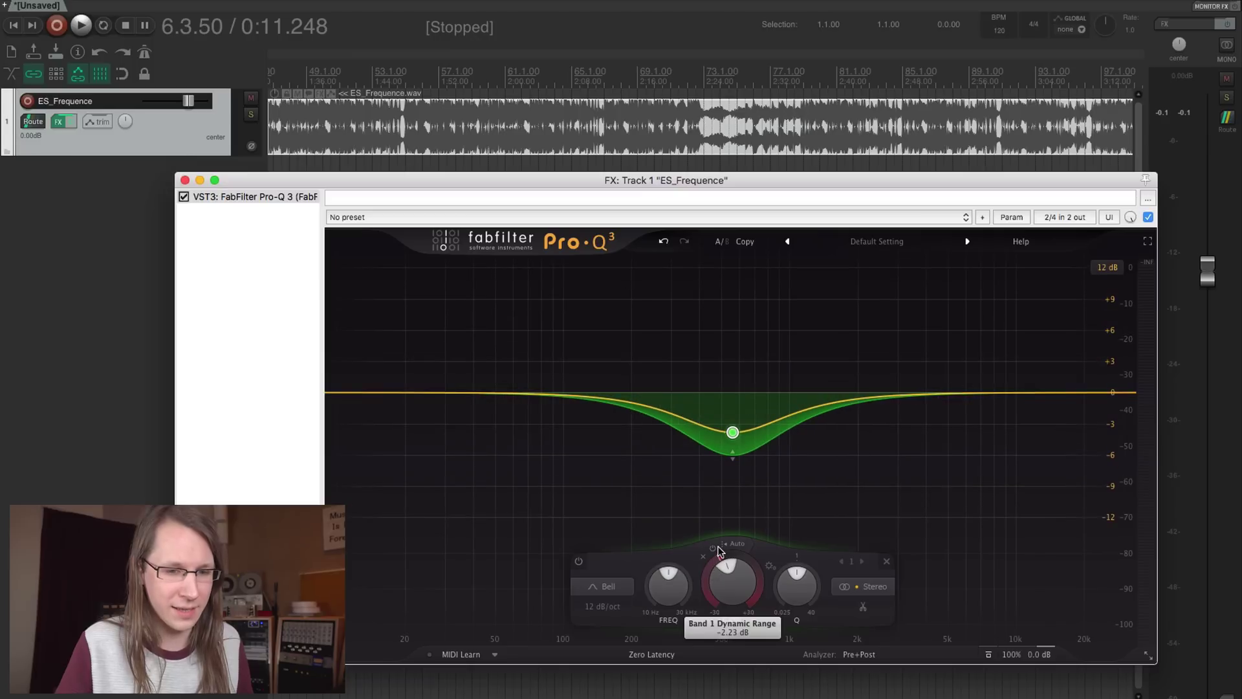
pyautogui.click(886, 561)
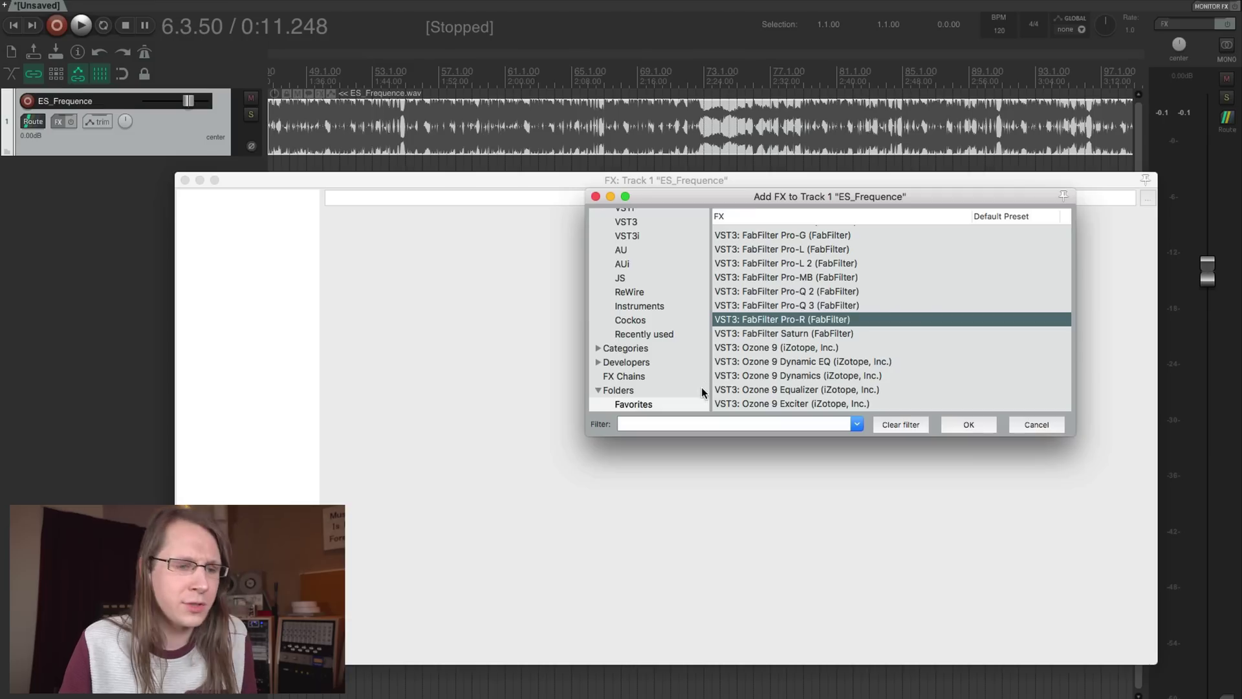
# Add FabFilter Pro-R to the track to view its reverb controls and decay rate EQ, and remove it
pyautogui.press('Return')
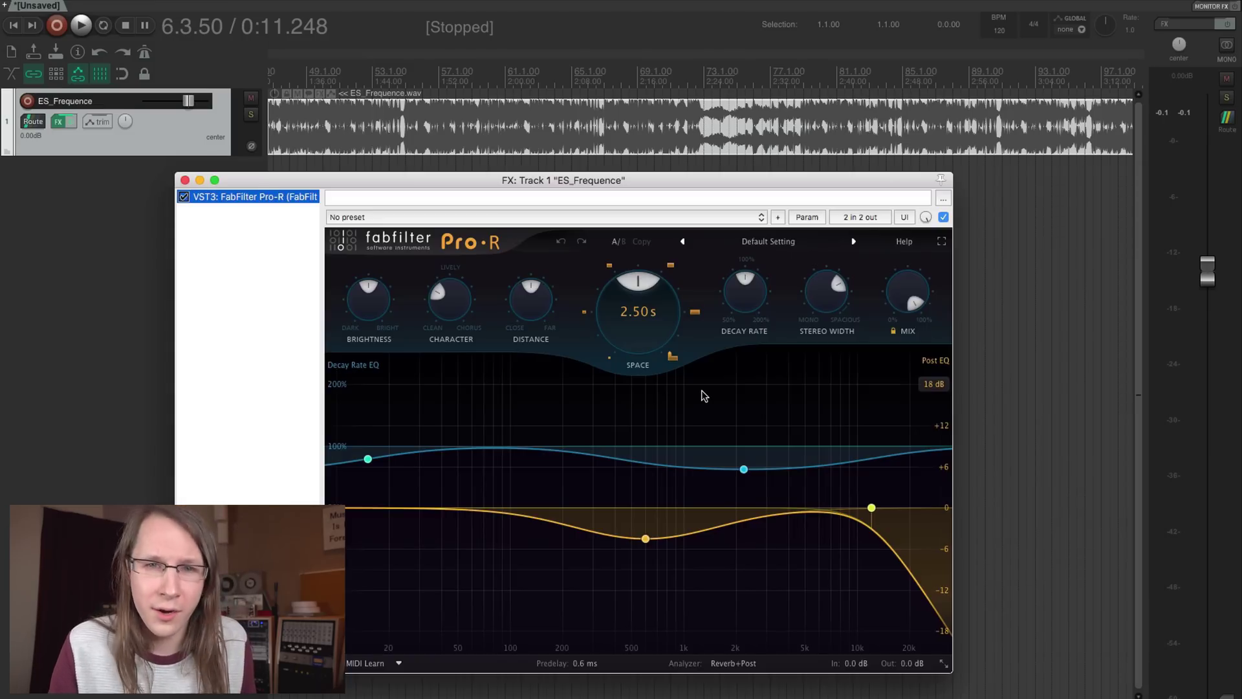
pyautogui.moveTo(647, 311)
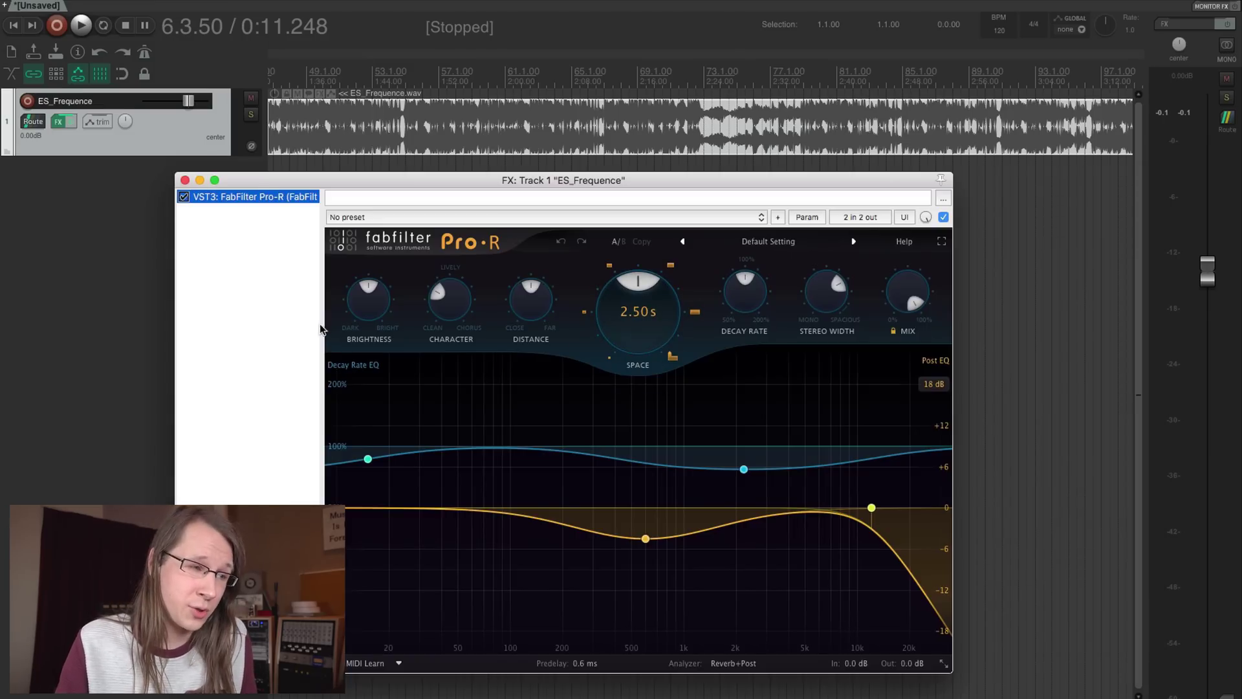
pyautogui.click(298, 331)
pyautogui.click(291, 200)
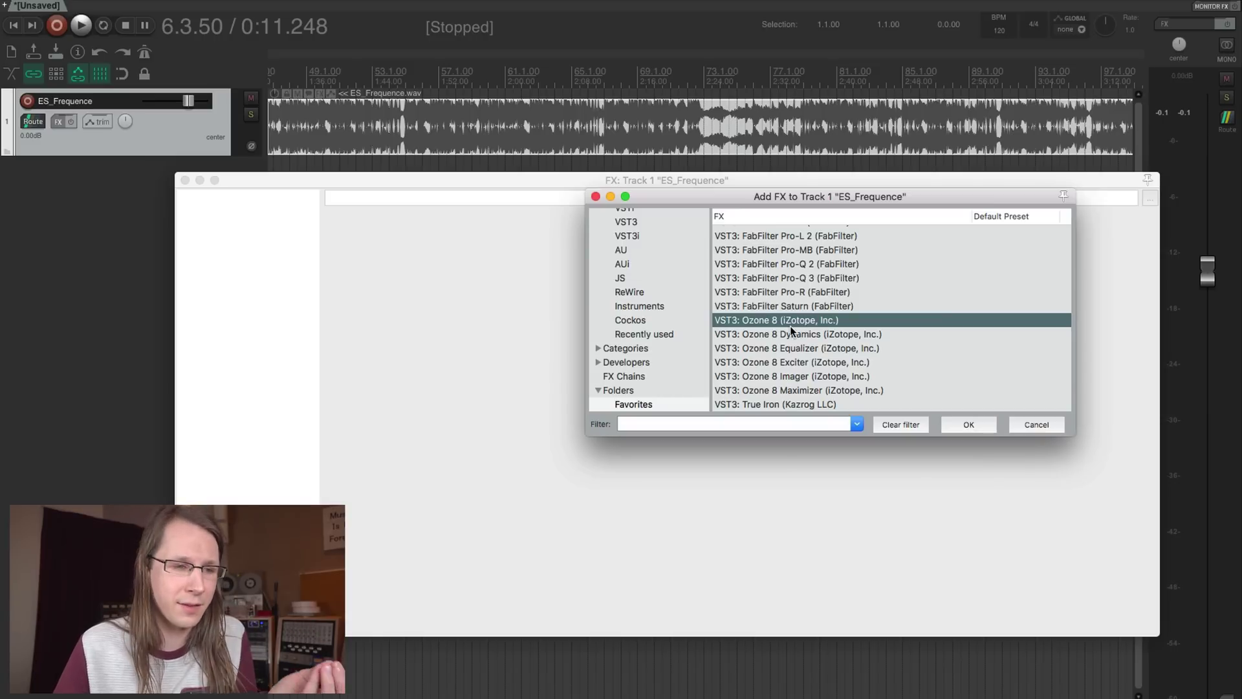
# Go through the Ozone 8 Dynamics, Equalizer, Exciter, Imager and Maximizer modules among the favourite effects
pyautogui.click(892, 339)
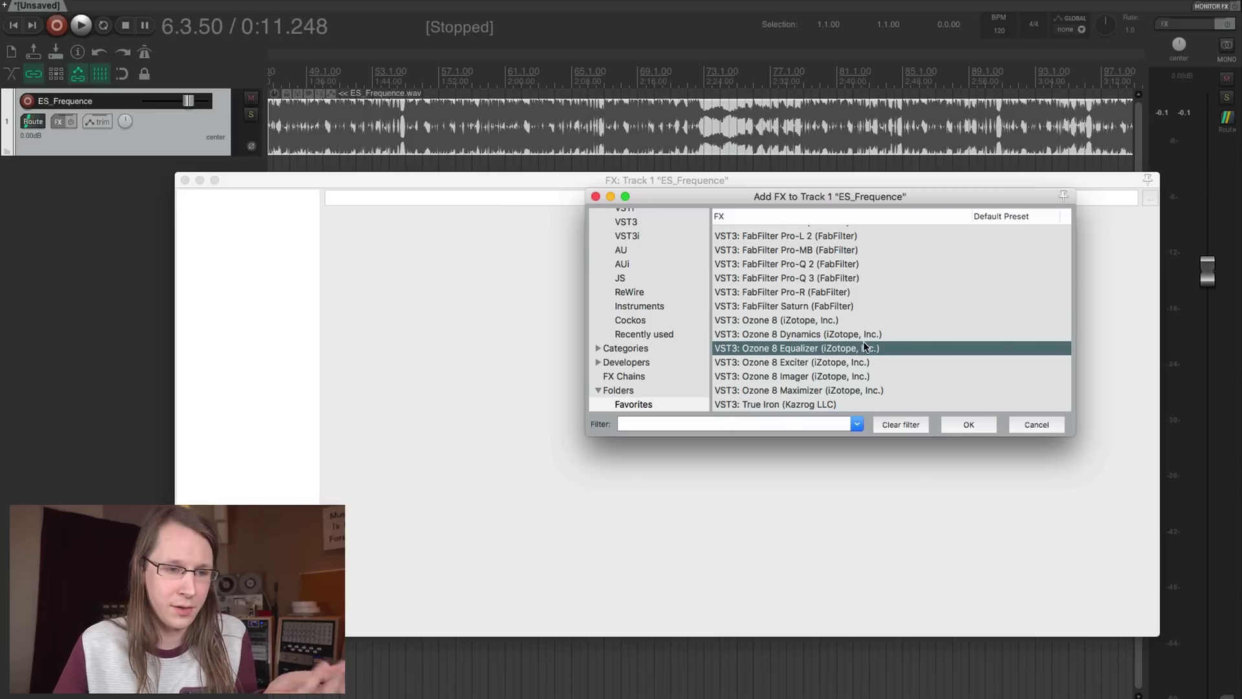
pyautogui.click(825, 389)
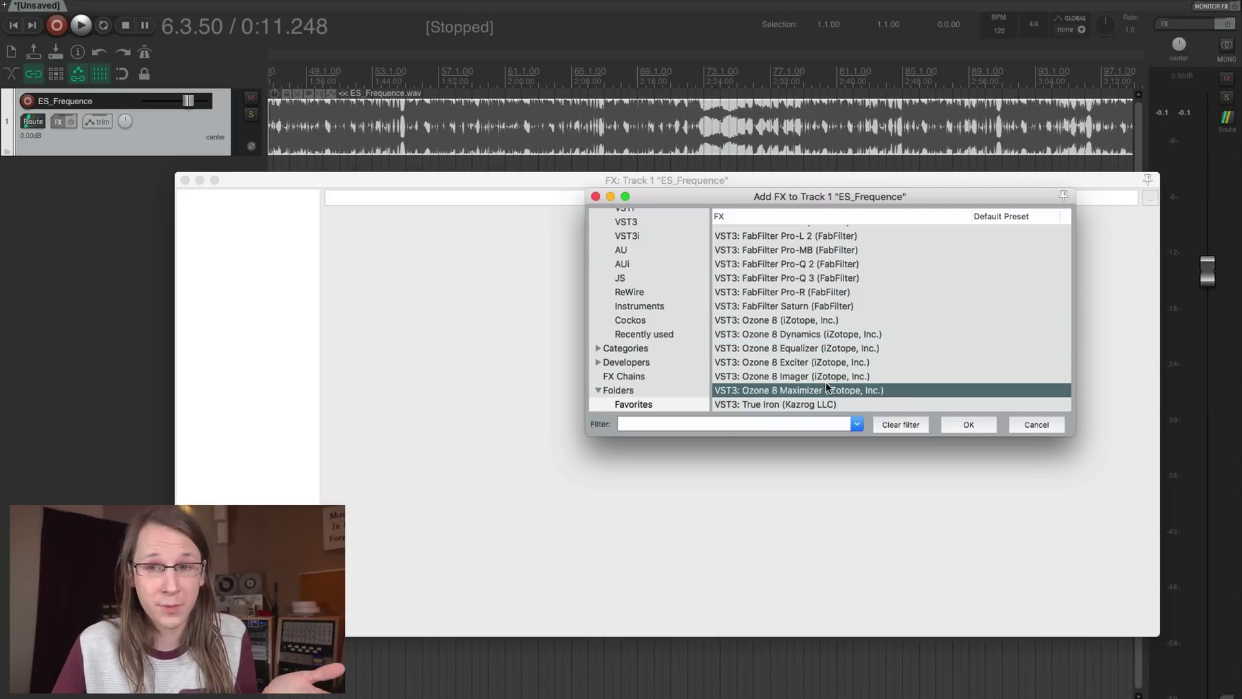
pyautogui.click(826, 333)
pyautogui.click(814, 348)
pyautogui.click(805, 390)
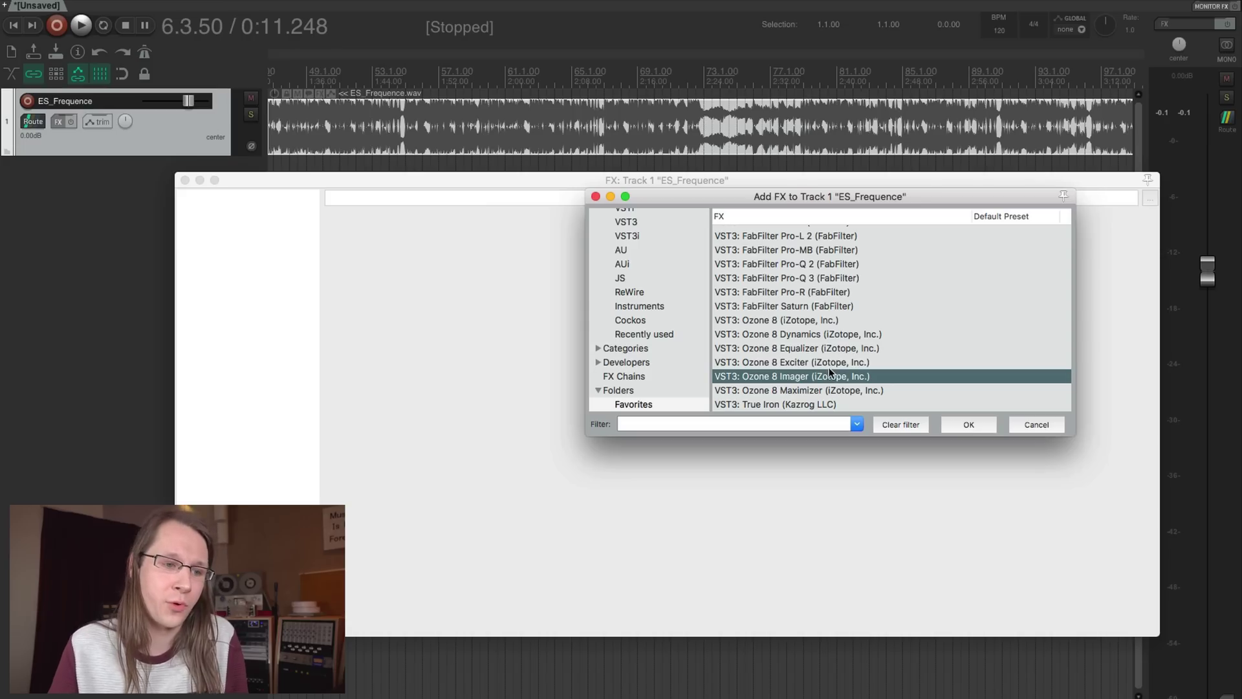
pyautogui.click(807, 365)
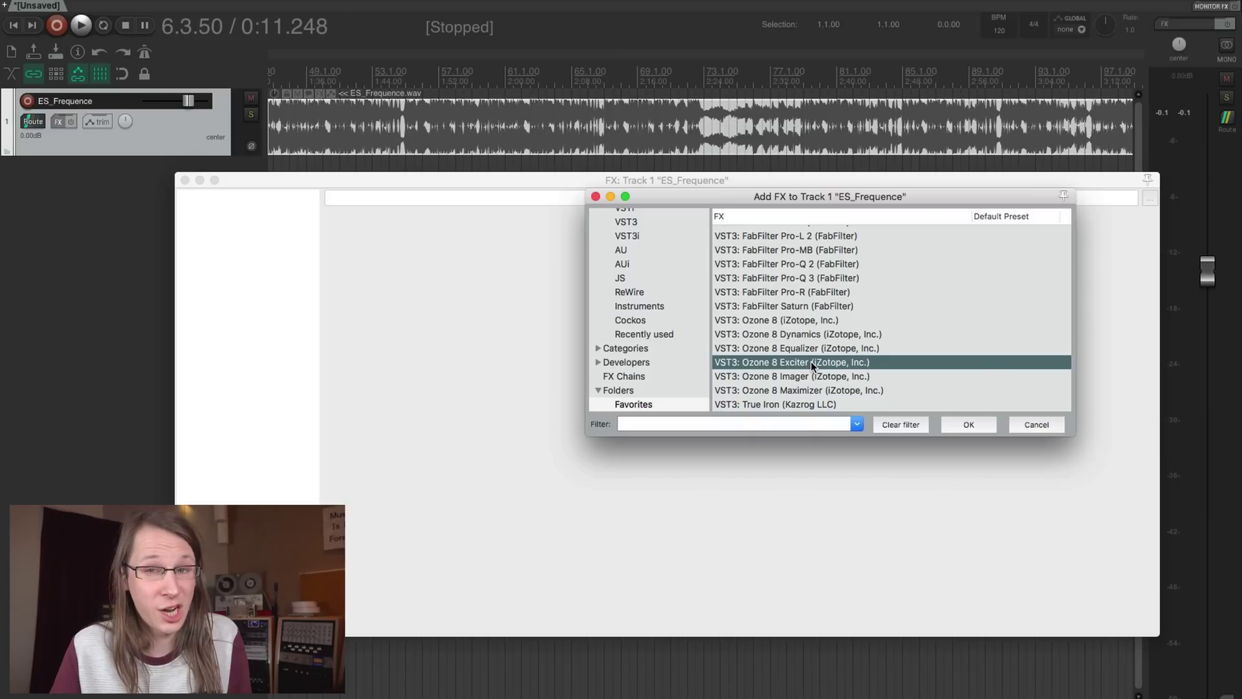
pyautogui.click(781, 377)
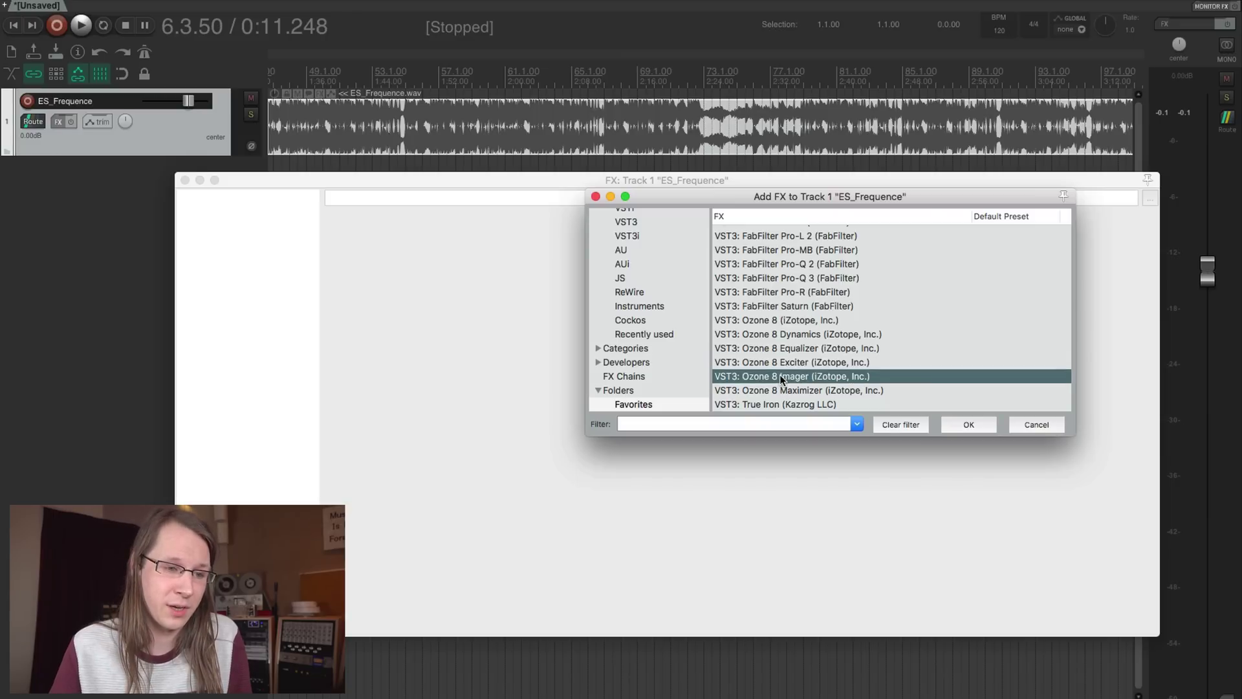
# Add Ozone 8 Exciter to the track, set its third band's mode to Retro, and remove the plug-in
pyautogui.click(806, 363)
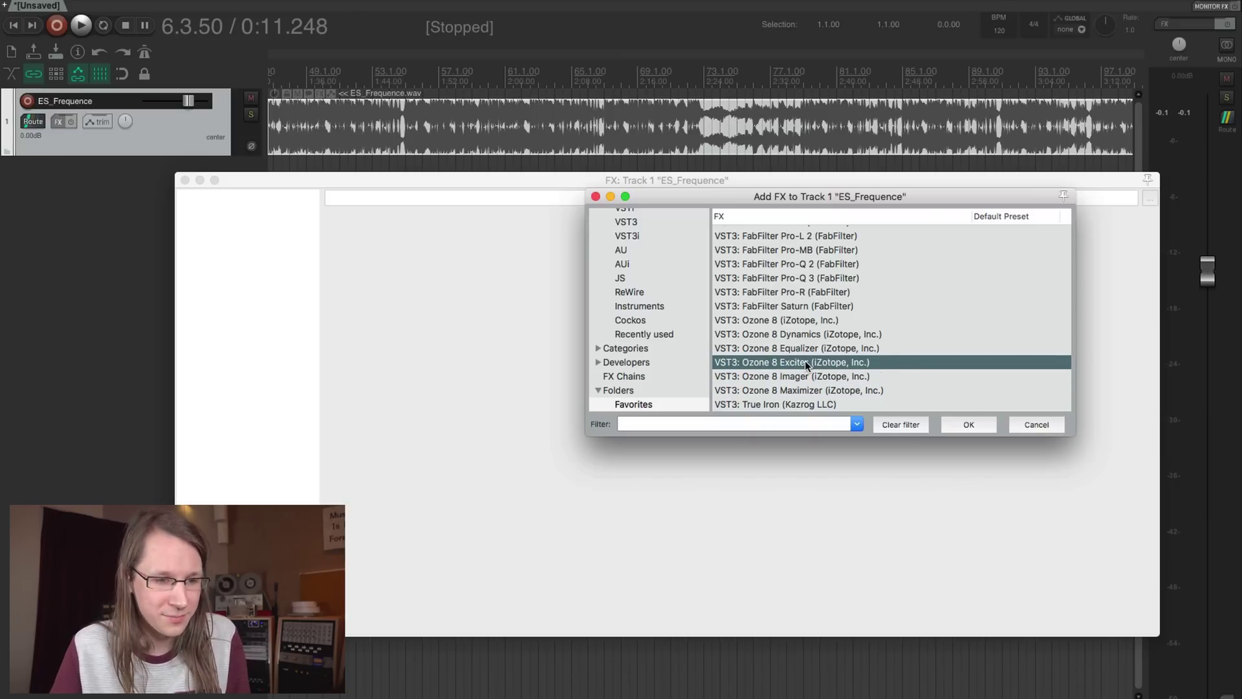
pyautogui.doubleClick(804, 362)
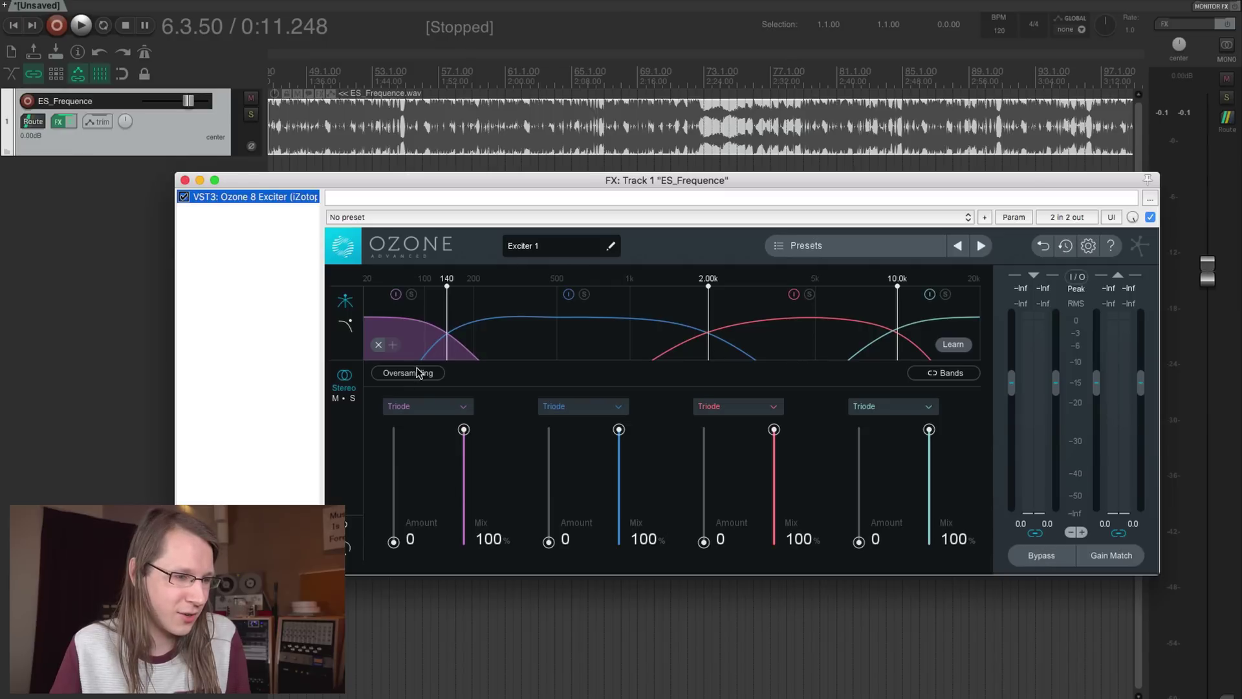
pyautogui.click(717, 403)
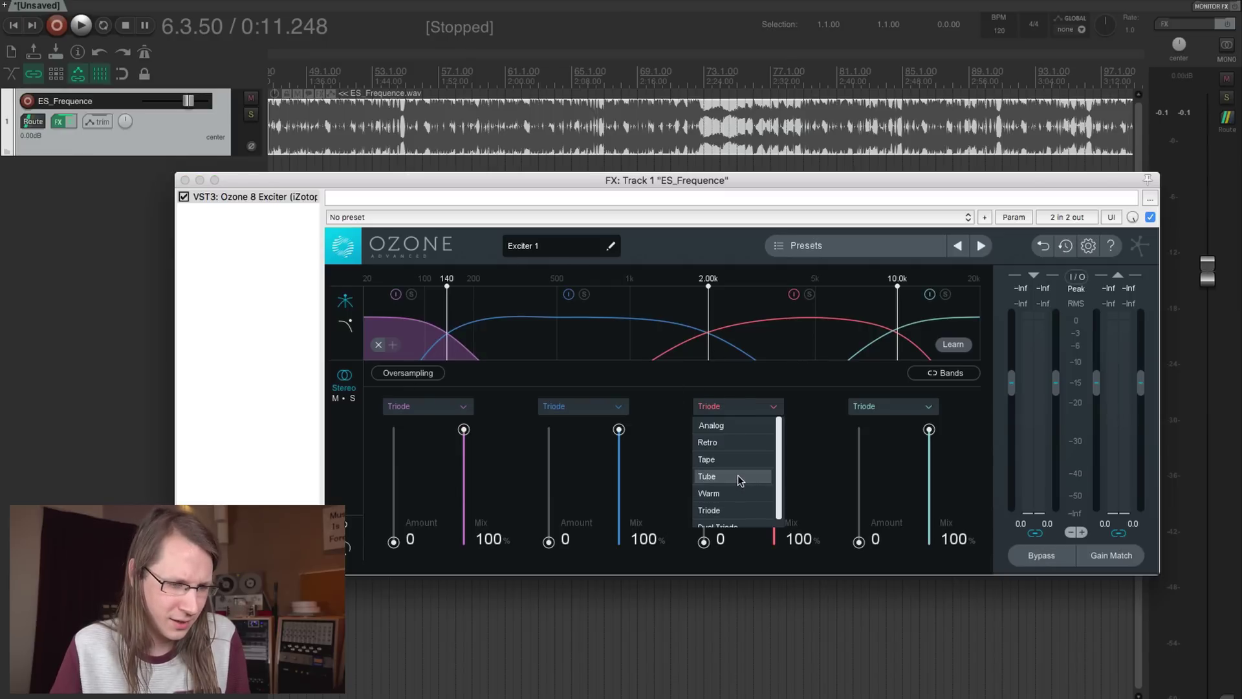
pyautogui.click(738, 443)
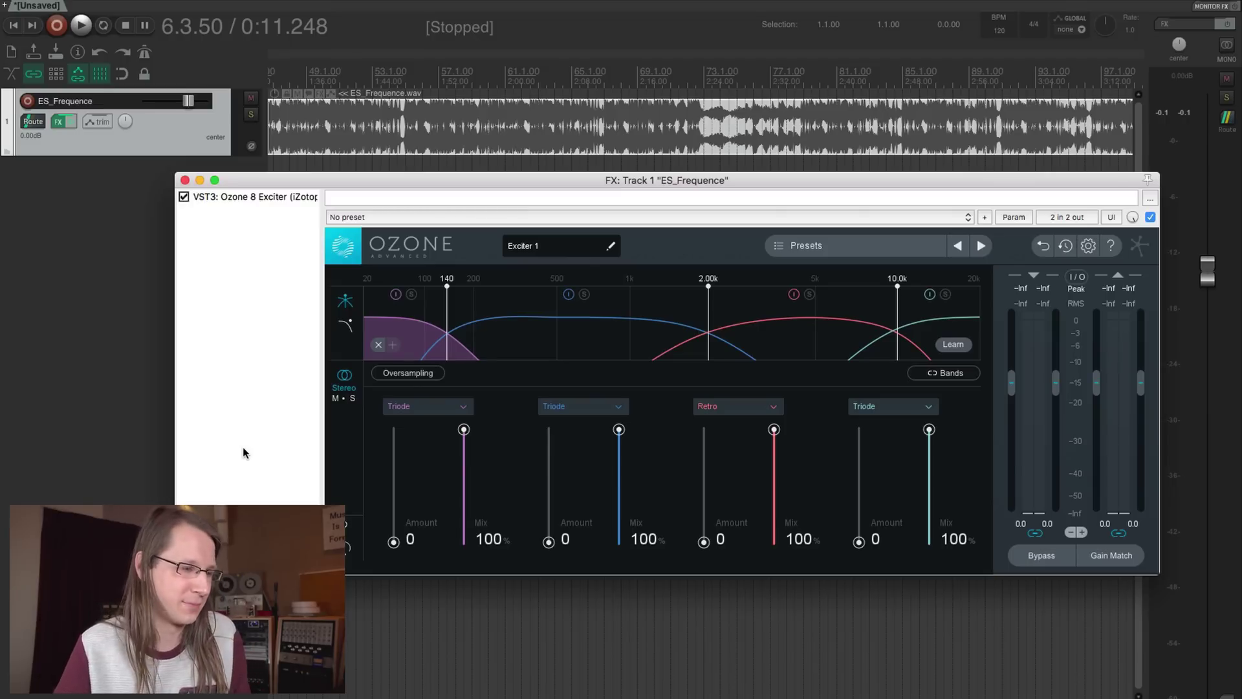
pyautogui.press('Delete')
# Add Kazrog True Iron to the track to view its controls, remove it and reopen the effect browser
pyautogui.click(766, 404)
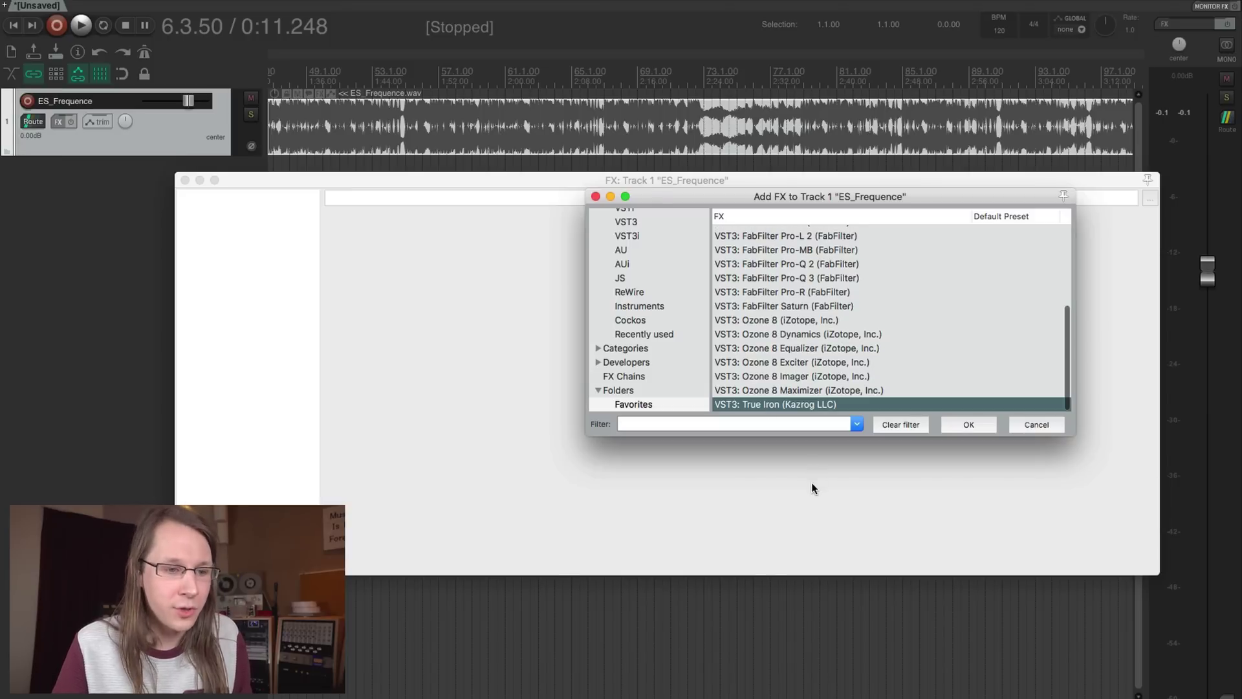
pyautogui.press('Return')
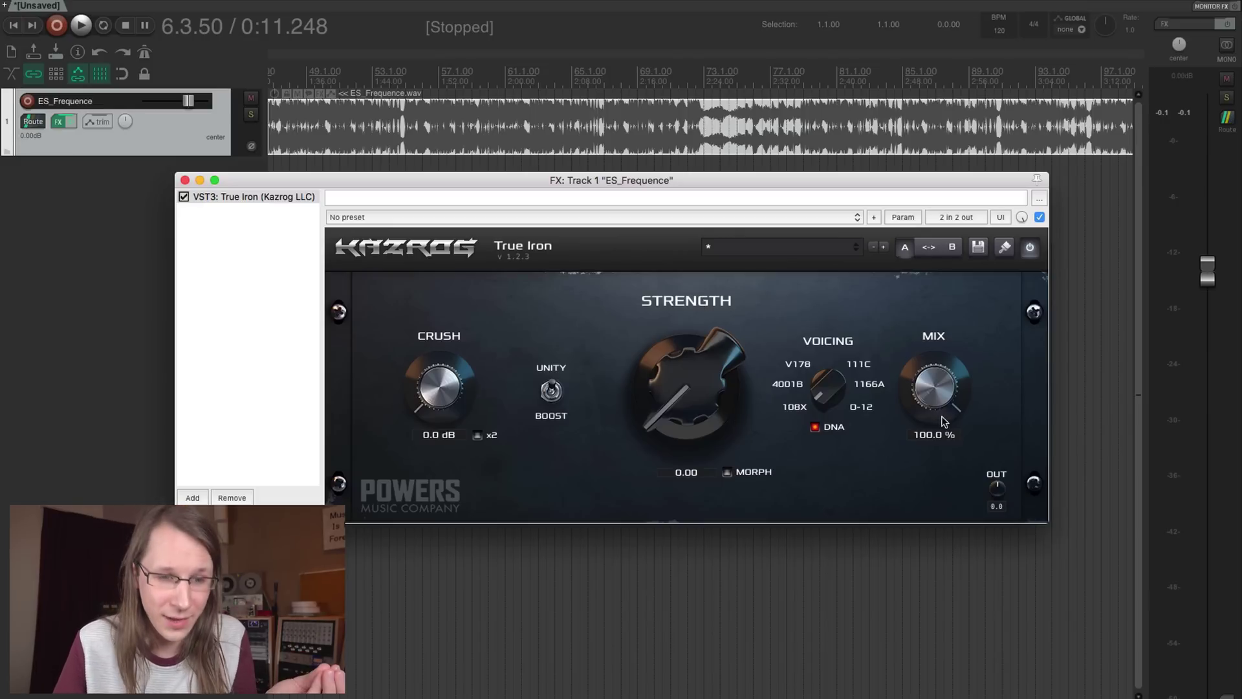
pyautogui.moveTo(762, 401)
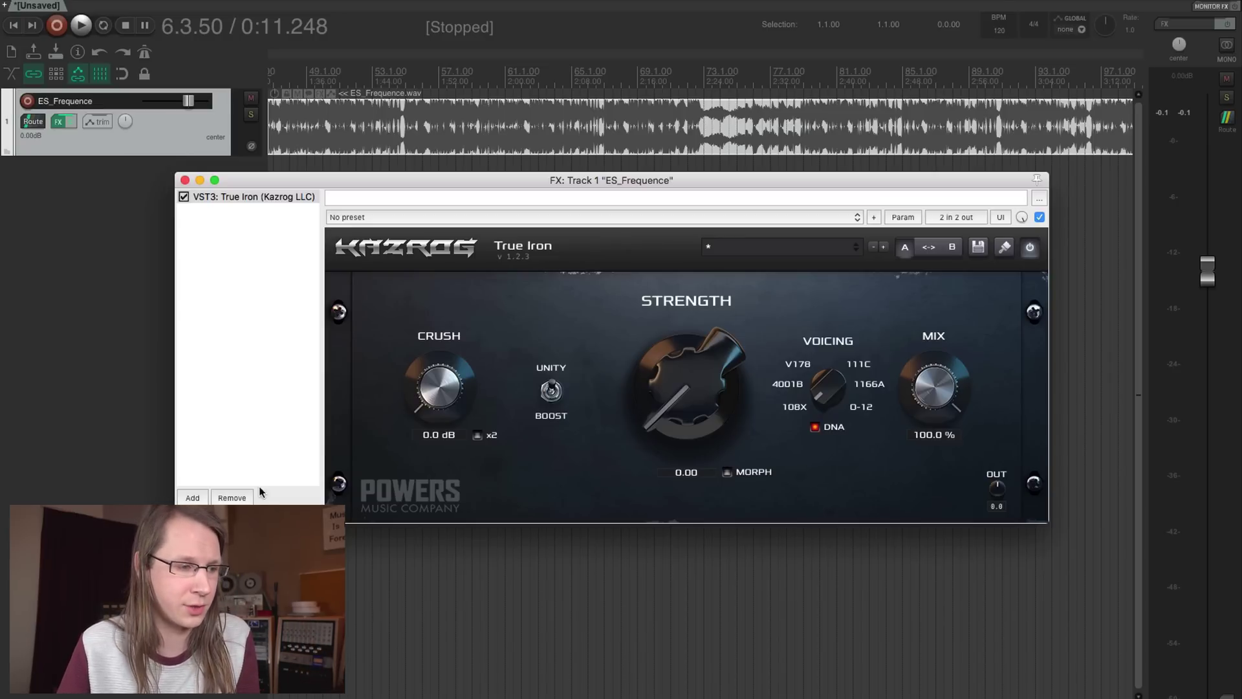
pyautogui.click(232, 498)
pyautogui.click(192, 497)
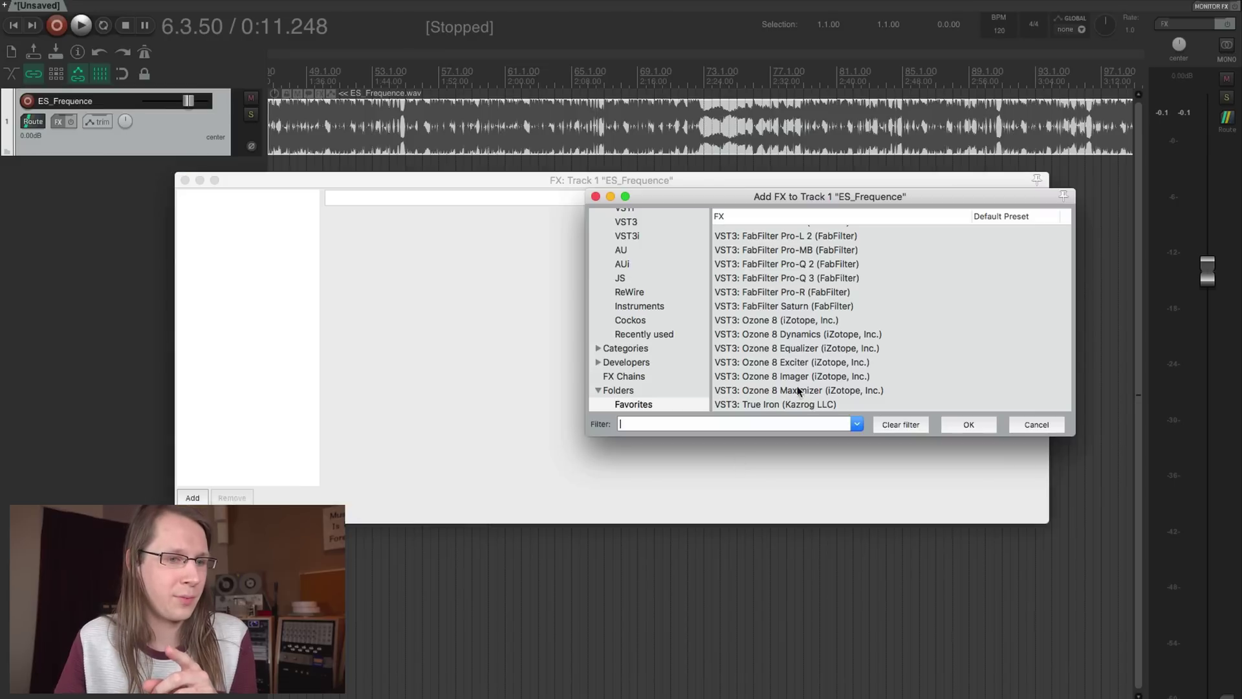
# Add FabFilter Saturn from the favourite effects to the track to view its drive, tone and modulation controls
pyautogui.click(800, 306)
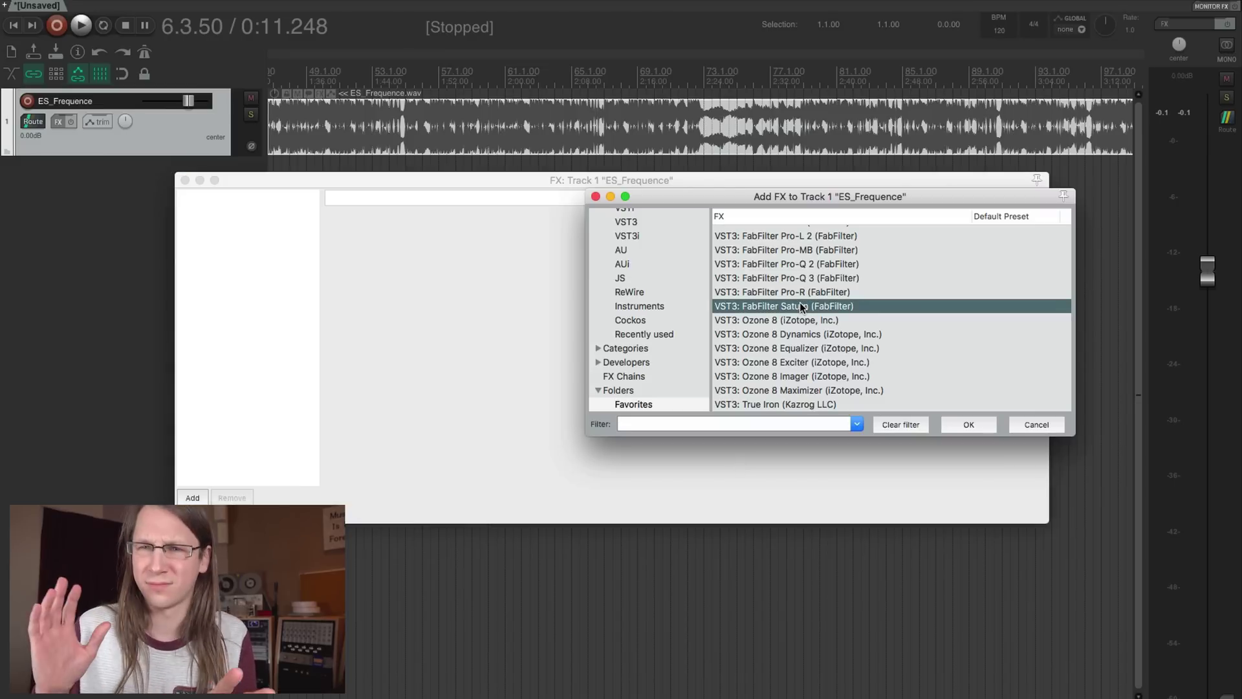
pyautogui.doubleClick(800, 306)
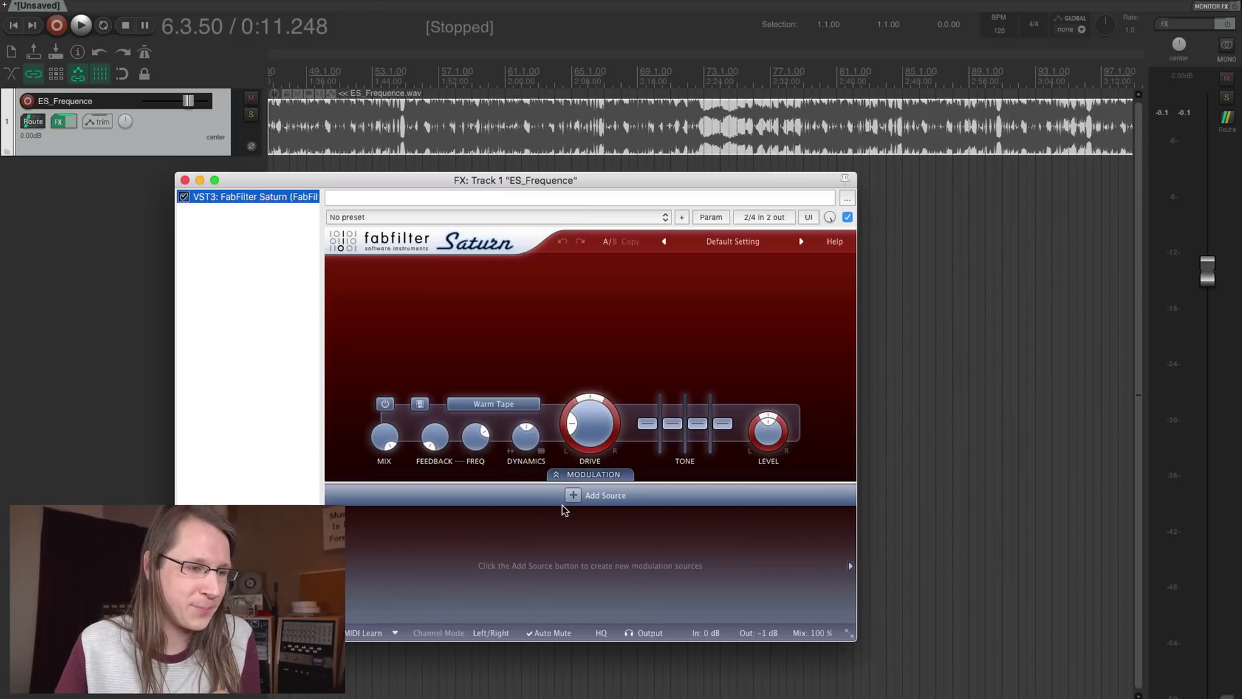
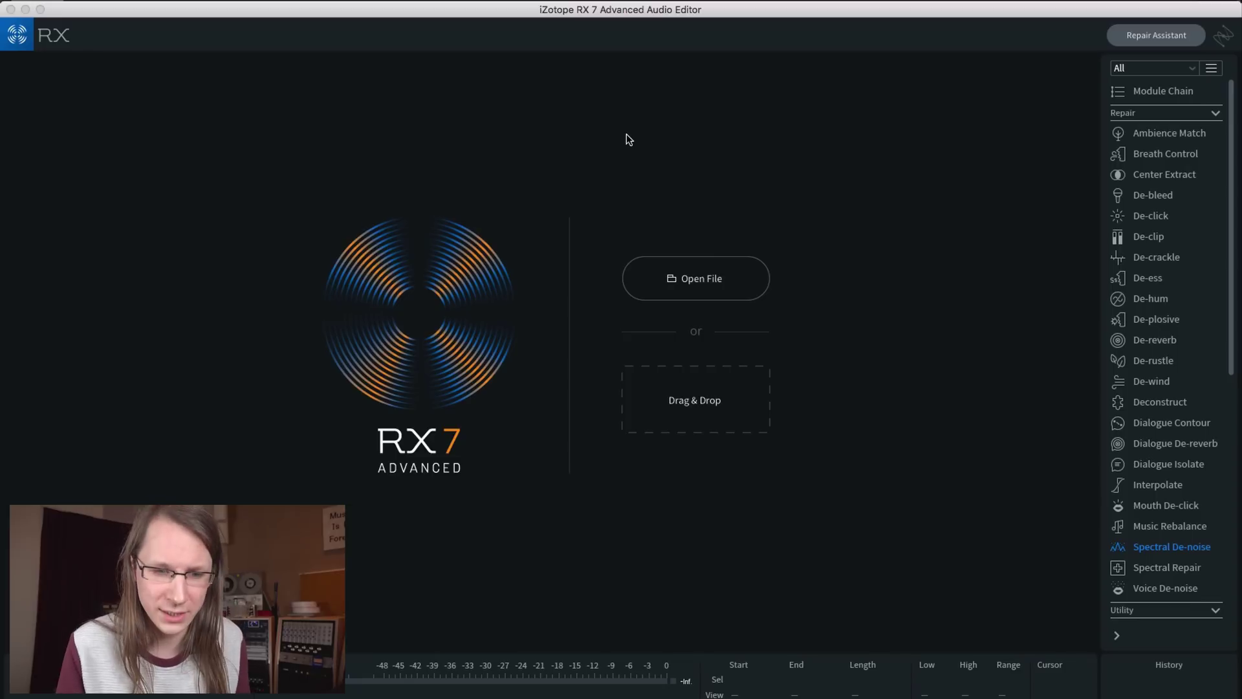
# Look through the repair modules in iZotope RX 7 Advanced, opening De-click to view its settings and closing it
pyautogui.scroll(-1, 1181, 303)
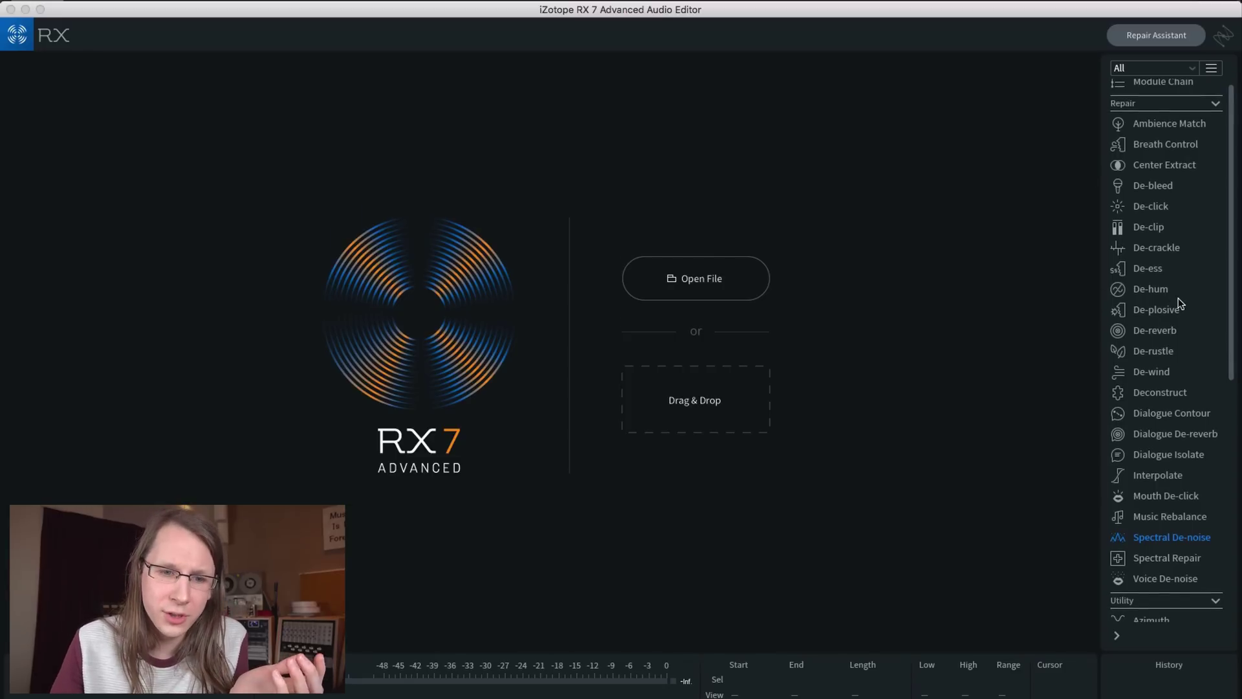
pyautogui.scroll(1, 1173, 220)
pyautogui.scroll(-1, 1174, 220)
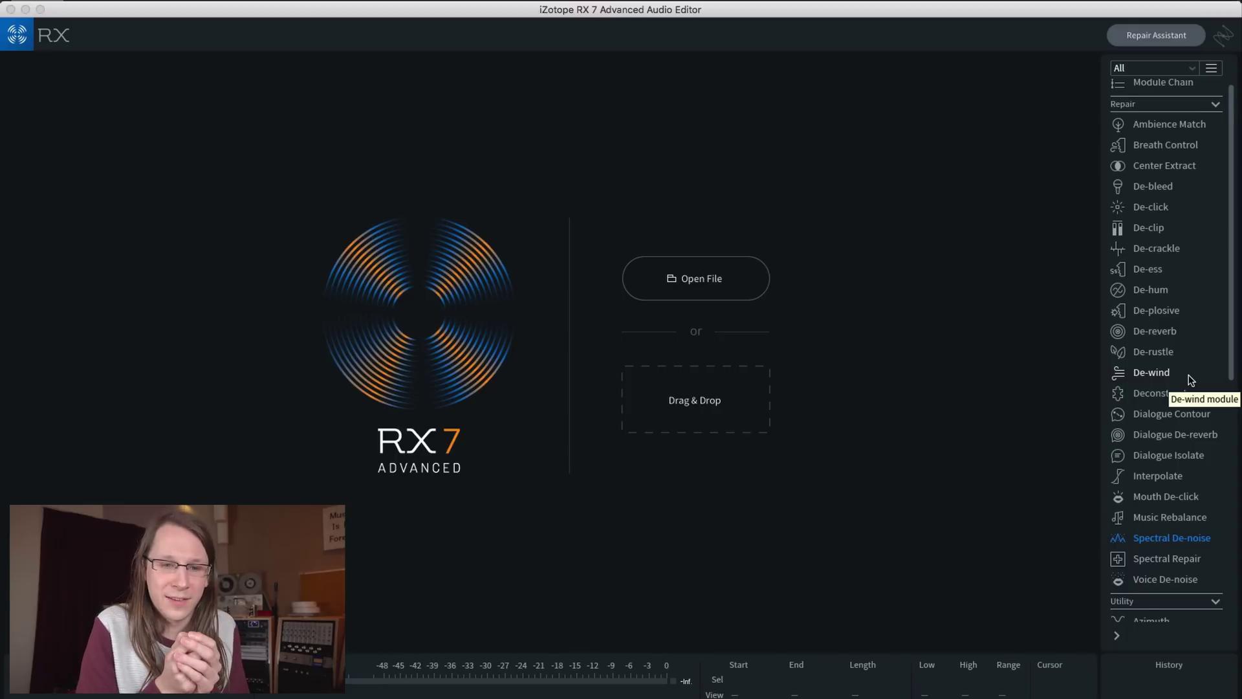
pyautogui.click(1155, 208)
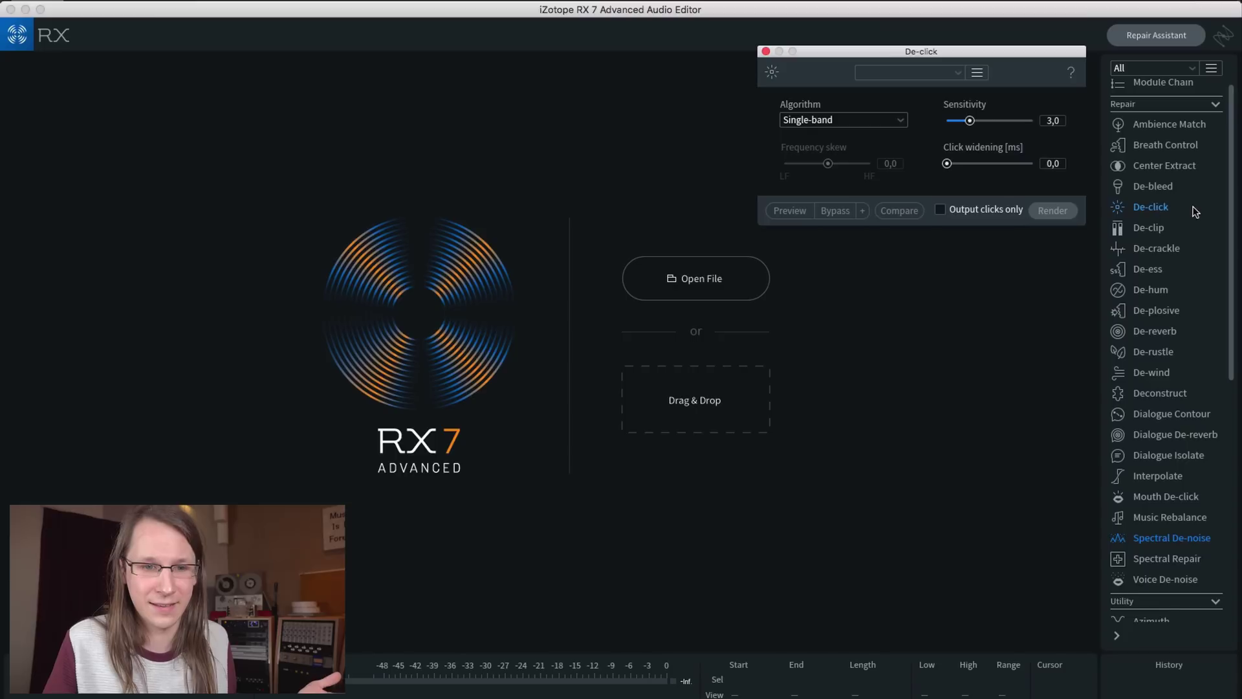
pyautogui.click(765, 51)
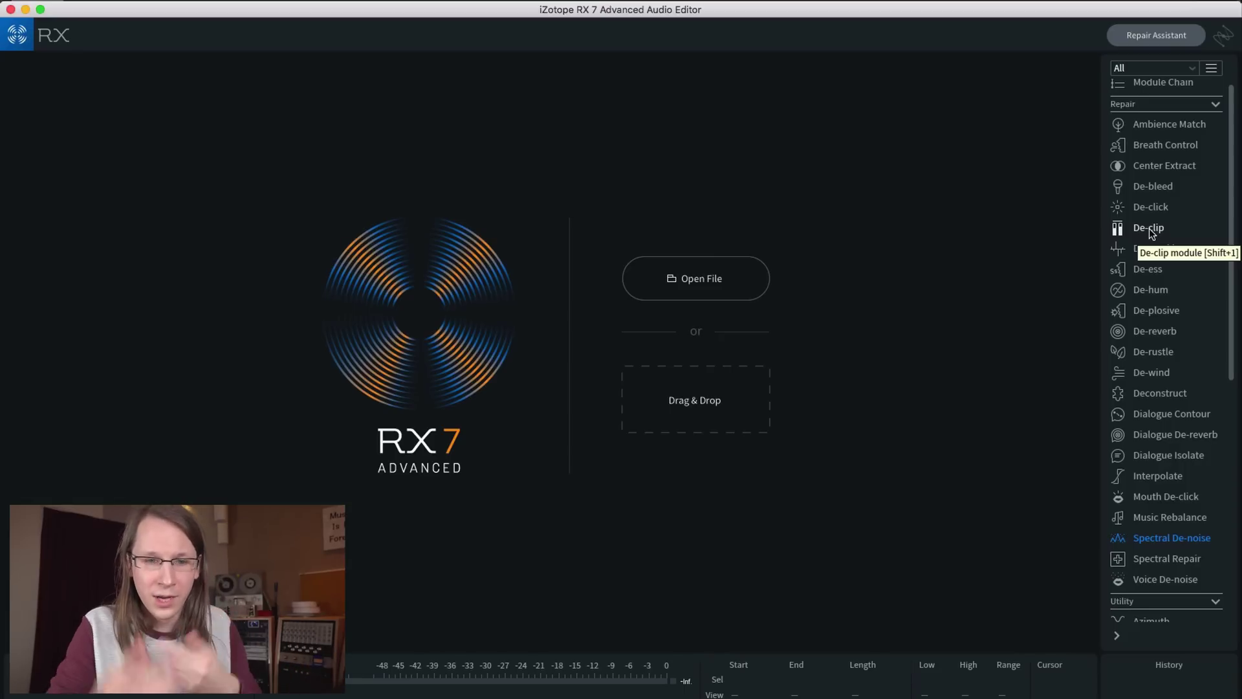
pyautogui.scroll(-1, 1203, 493)
pyautogui.scroll(2, 1203, 494)
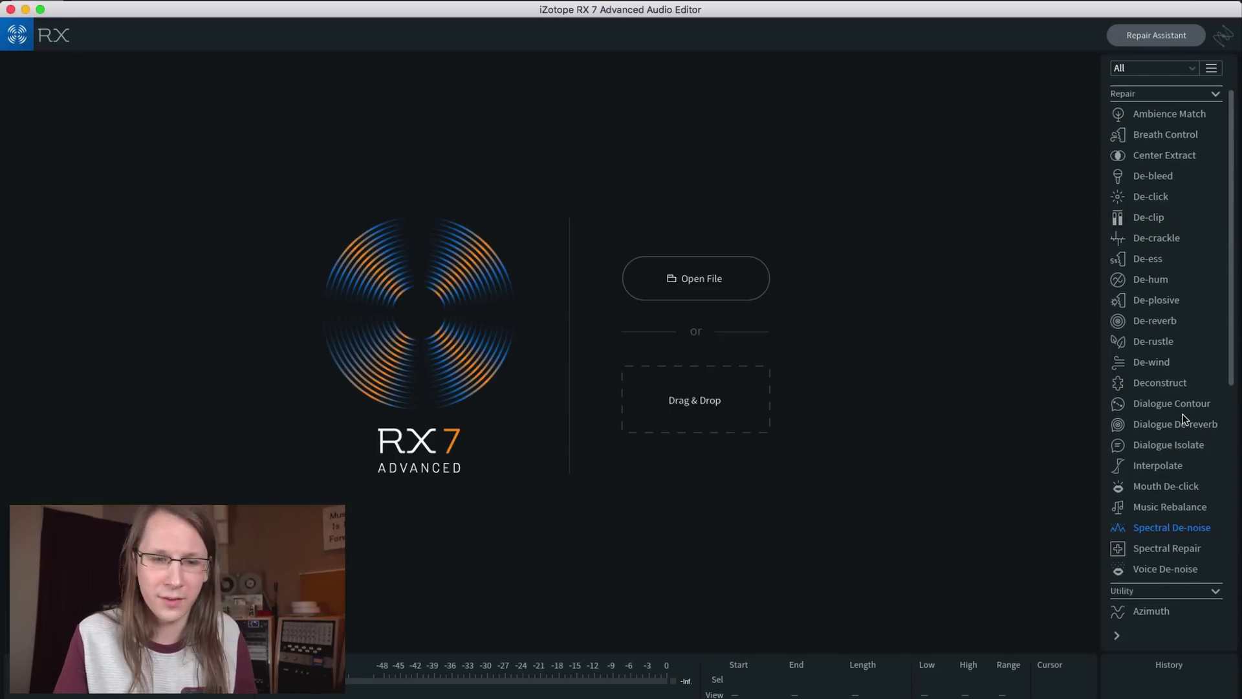